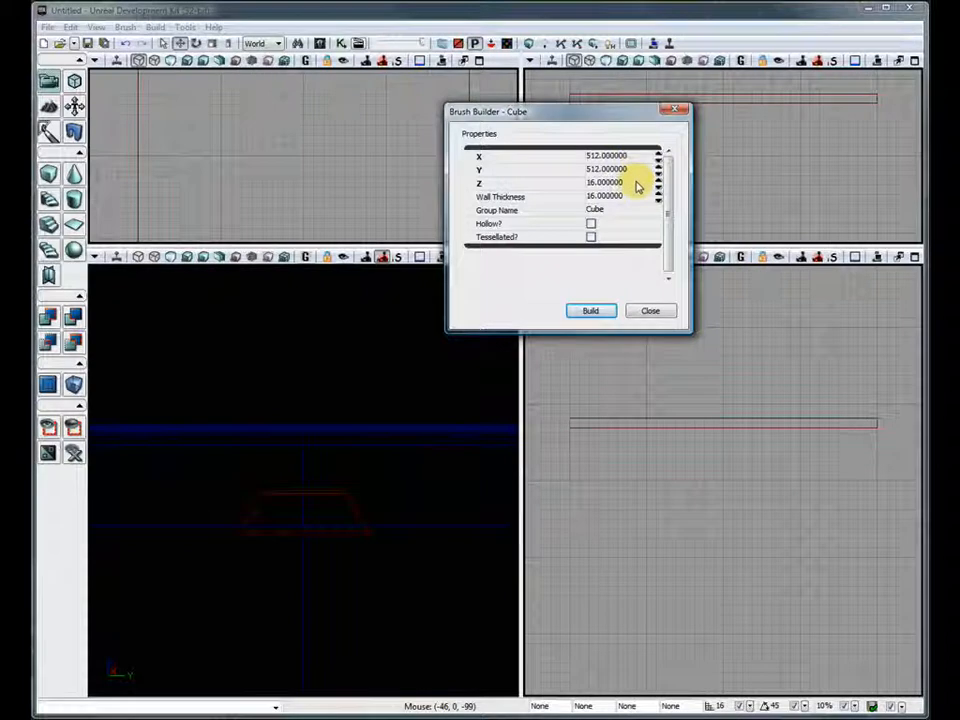
# Add the 512 × 512 × 16 cube brush to the level as a floor and display the perspective view unlit.
pyautogui.click(650, 310)
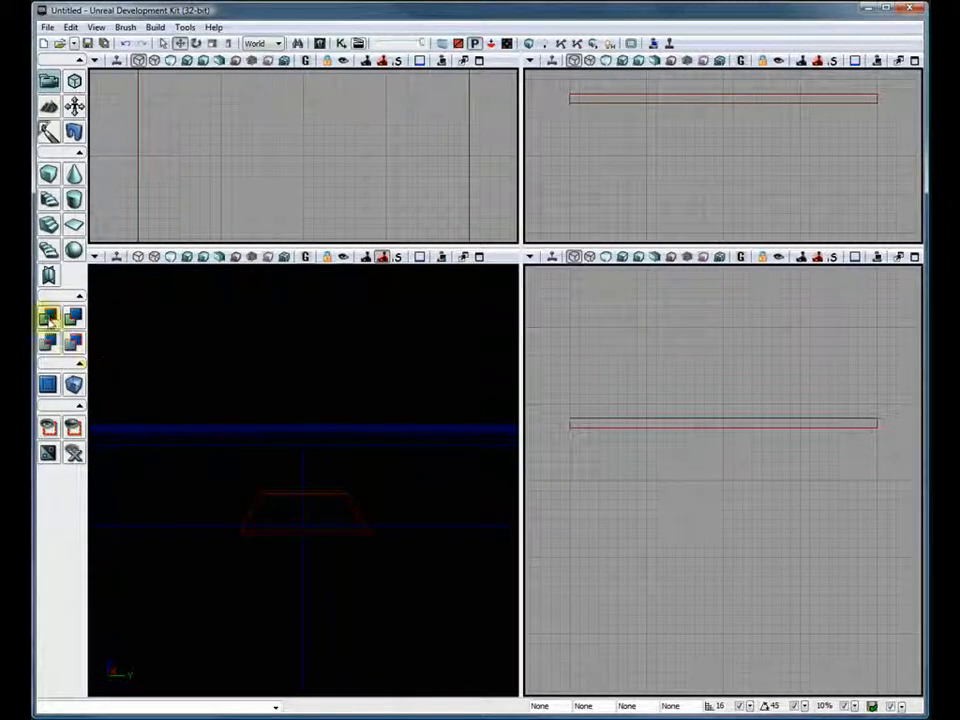
pyautogui.click(47, 317)
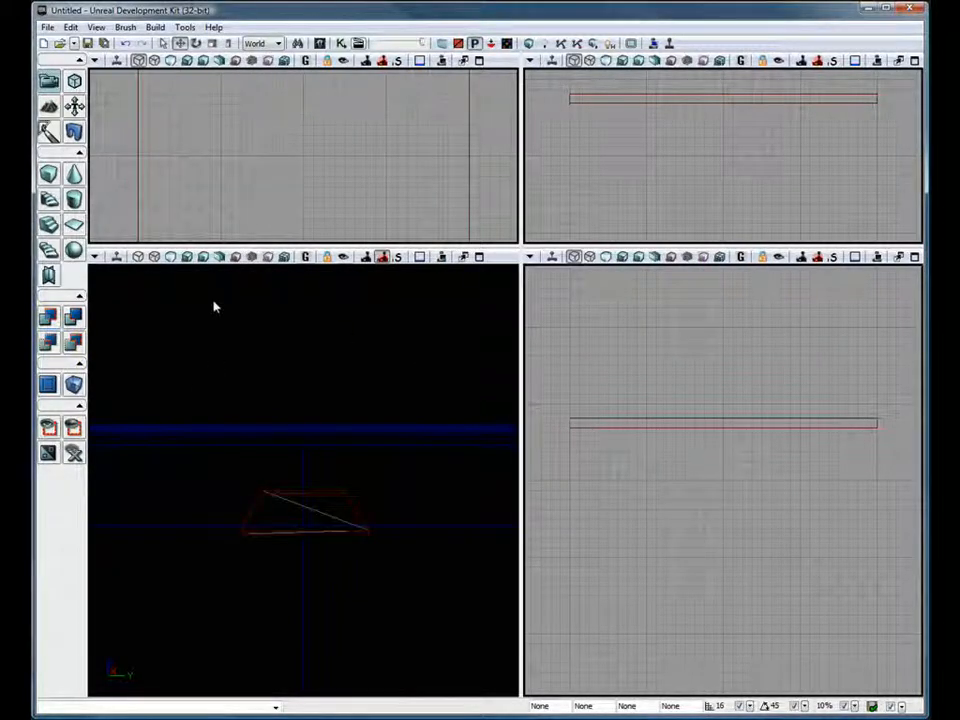
pyautogui.click(171, 257)
pyautogui.moveTo(309, 448); pyautogui.dragTo(311, 363)
pyautogui.moveTo(311, 363)
pyautogui.mouseDown(button='middle')
pyautogui.moveTo(300, 388)
pyautogui.moveTo(299, 363)
pyautogui.mouseUp(button='middle')
pyautogui.moveTo(305, 363); pyautogui.dragTo(297, 260)
pyautogui.moveTo(297, 262); pyautogui.dragTo(277, 365, button='middle')
pyautogui.moveTo(277, 368); pyautogui.dragTo(281, 298)
pyautogui.moveTo(281, 298); pyautogui.dragTo(314, 308, button='middle')
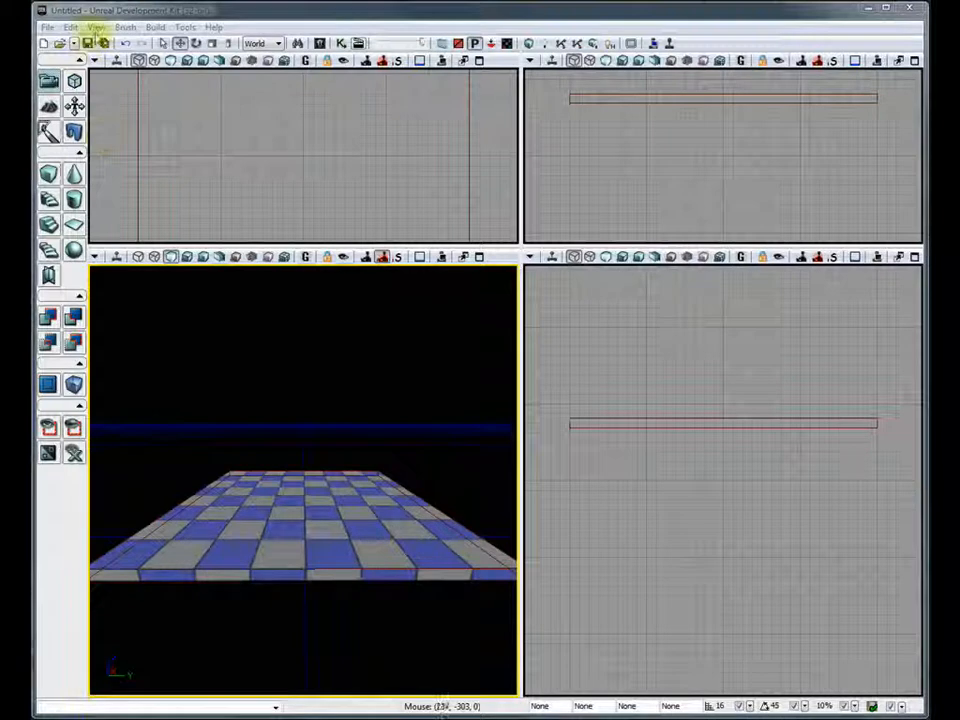
# Open the Content Browser and pick the M_NR_Floors_BSP_Tile09 material from the Cool Materials collection.
pyautogui.click(97, 27)
pyautogui.moveTo(178, 44)
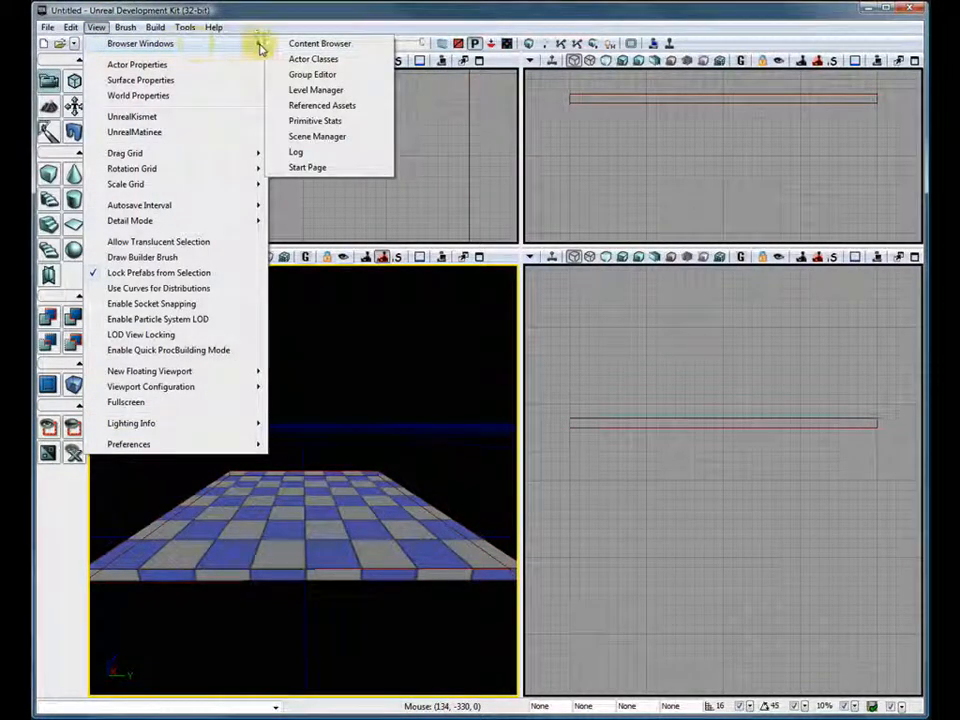
pyautogui.click(326, 43)
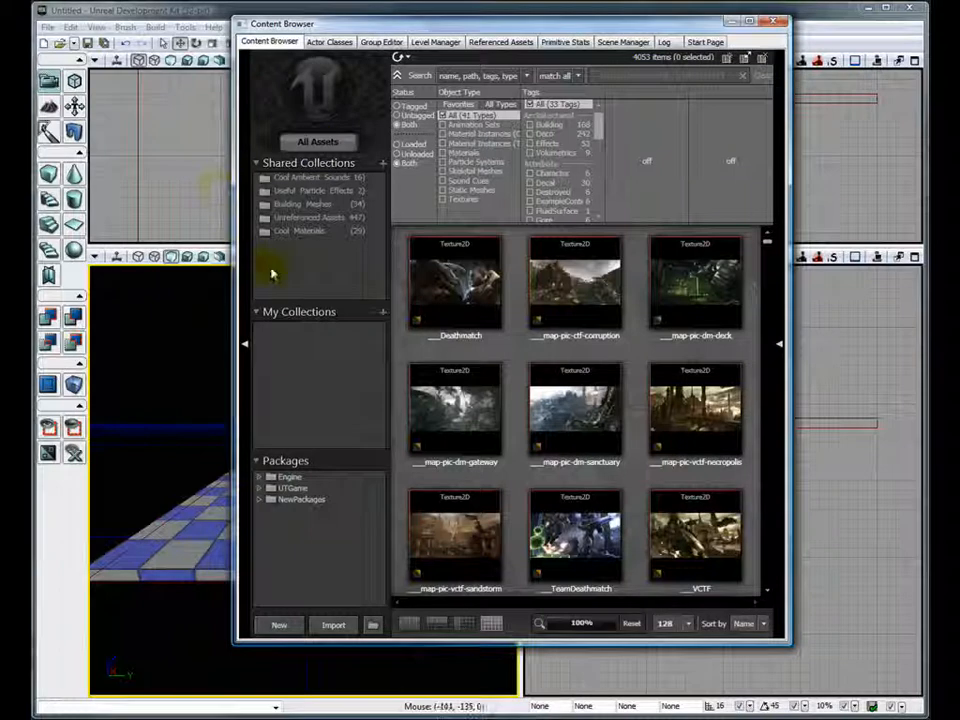
pyautogui.click(307, 233)
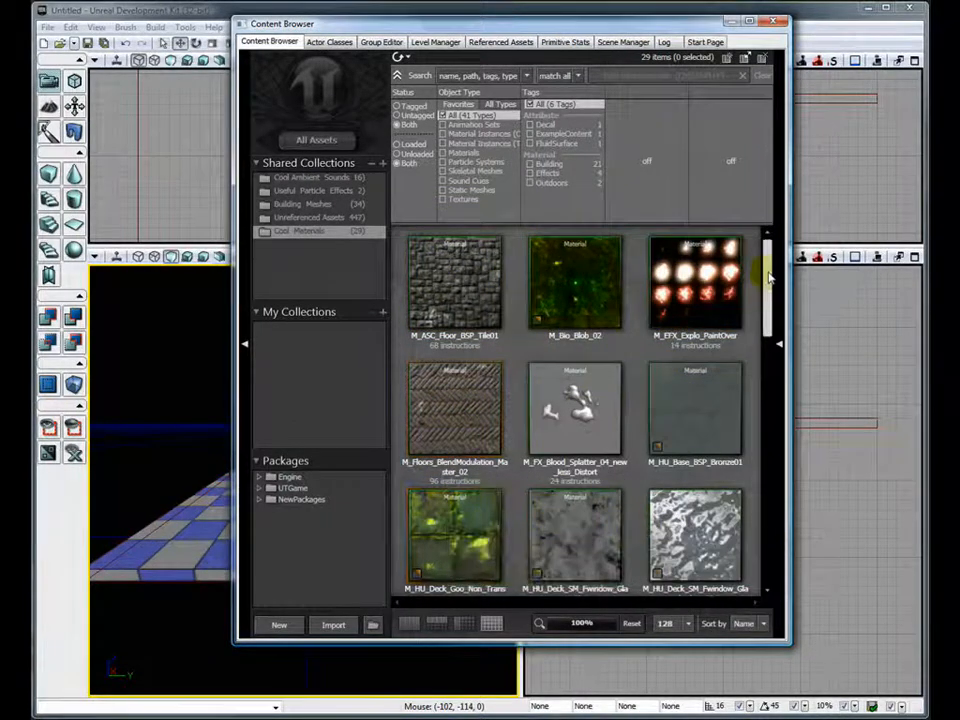
pyautogui.moveTo(765, 259); pyautogui.dragTo(763, 520)
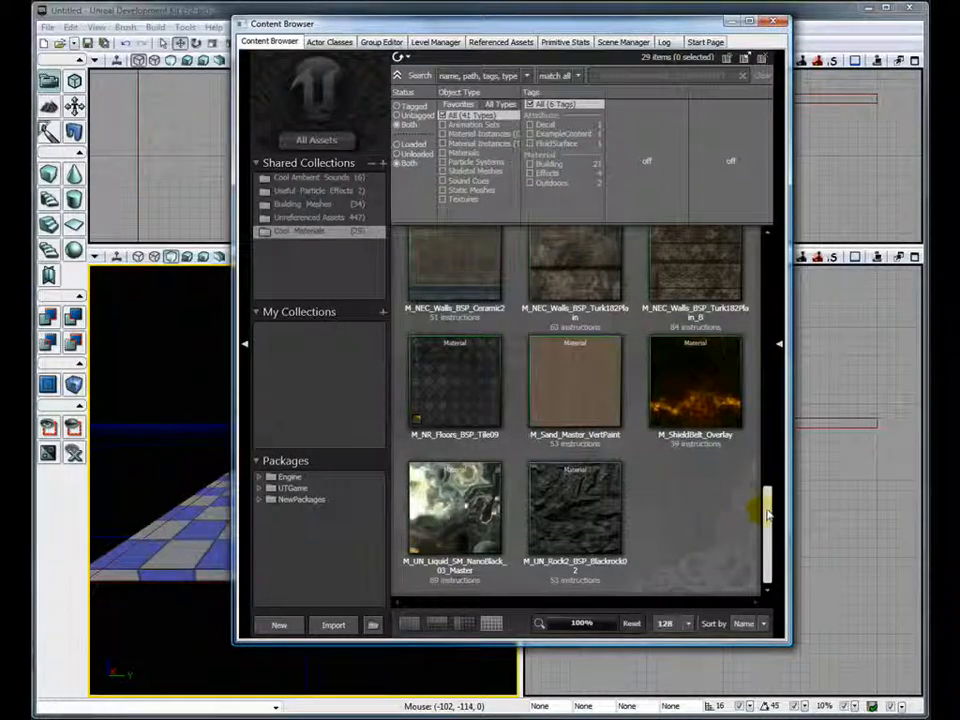
pyautogui.scroll(2, 761, 506)
pyautogui.scroll(2, 765, 490)
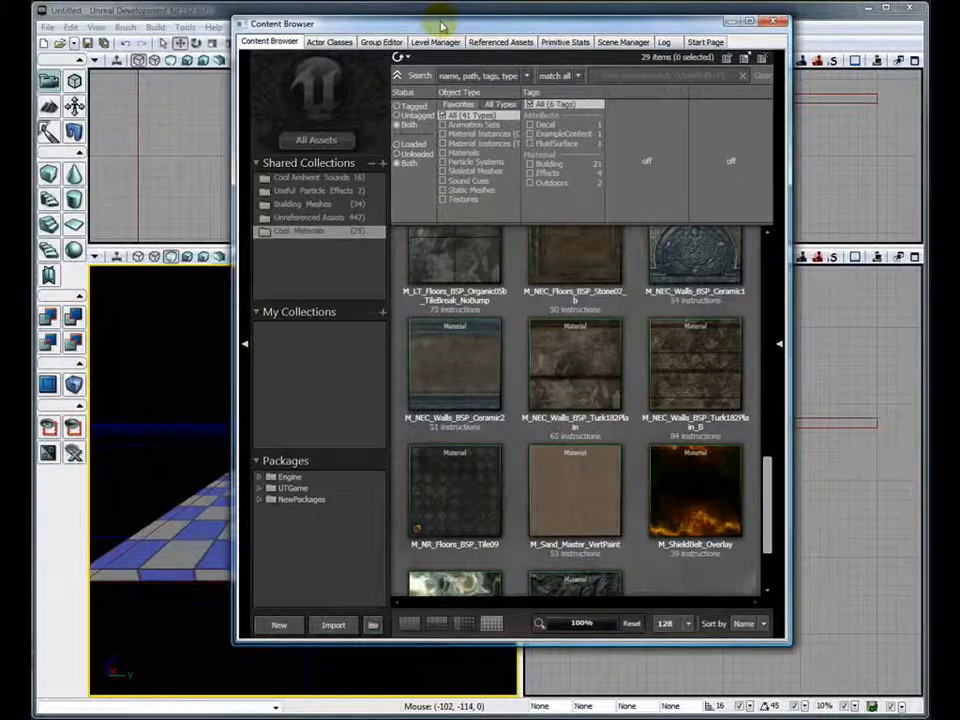
pyautogui.moveTo(440, 22); pyautogui.dragTo(708, 18)
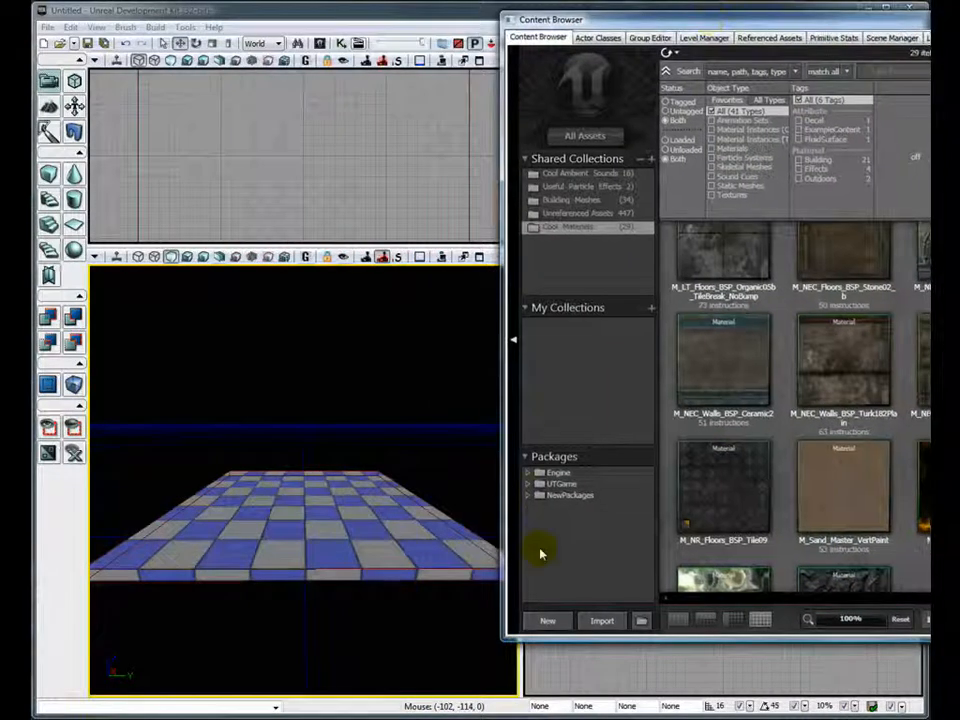
pyautogui.click(727, 491)
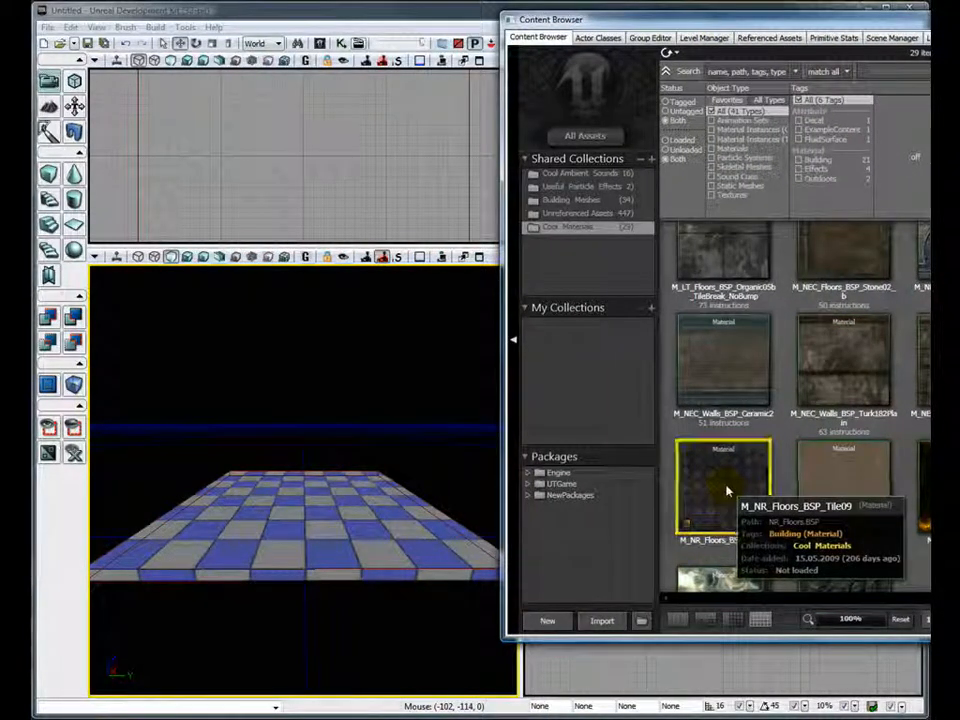
# Apply M_NR_Floors_BSP_Tile09 to the floor's top surface only.
pyautogui.moveTo(727, 490); pyautogui.dragTo(305, 522)
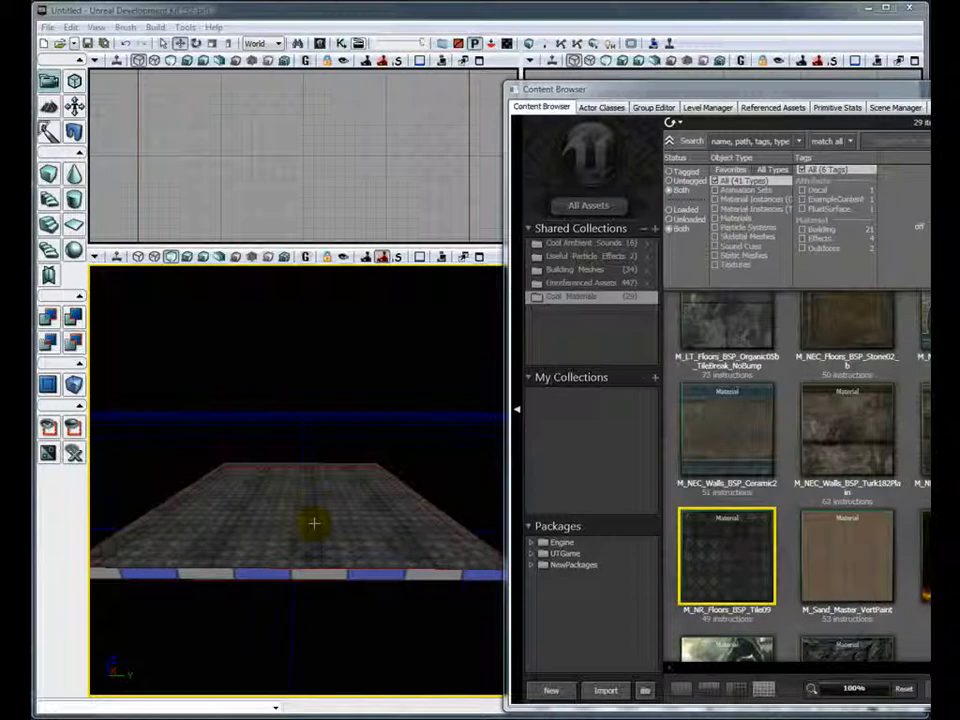
pyautogui.click(314, 522)
pyautogui.moveTo(312, 516); pyautogui.dragTo(413, 515, button='middle')
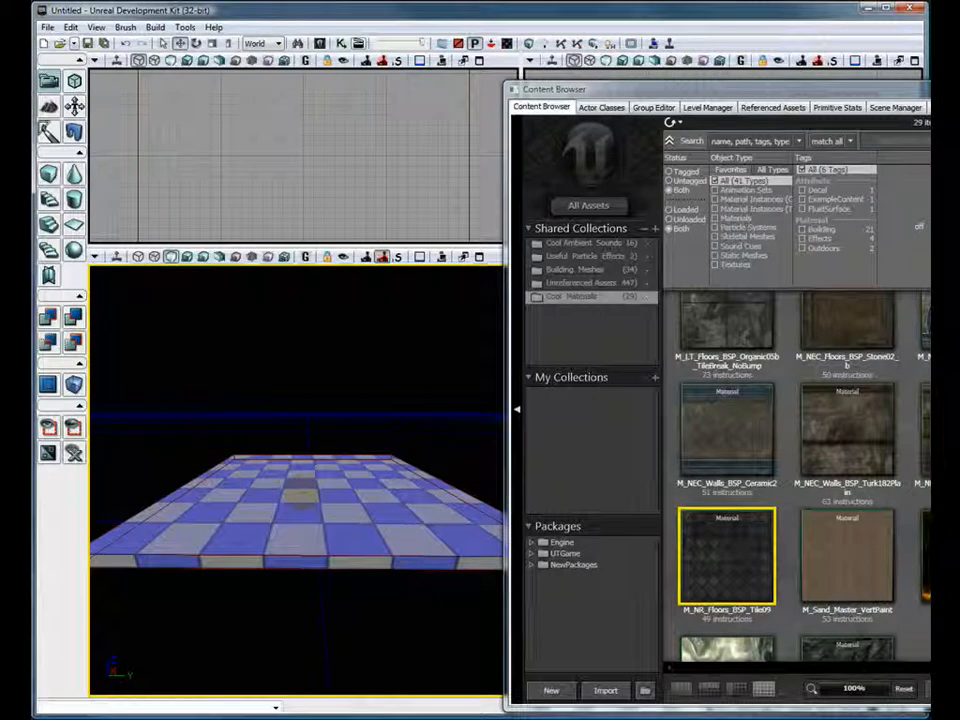
# Select all surfaces of the floor brush and apply the M_NR_Floors_BSP_Tile09 material to them.
pyautogui.rightClick(304, 497)
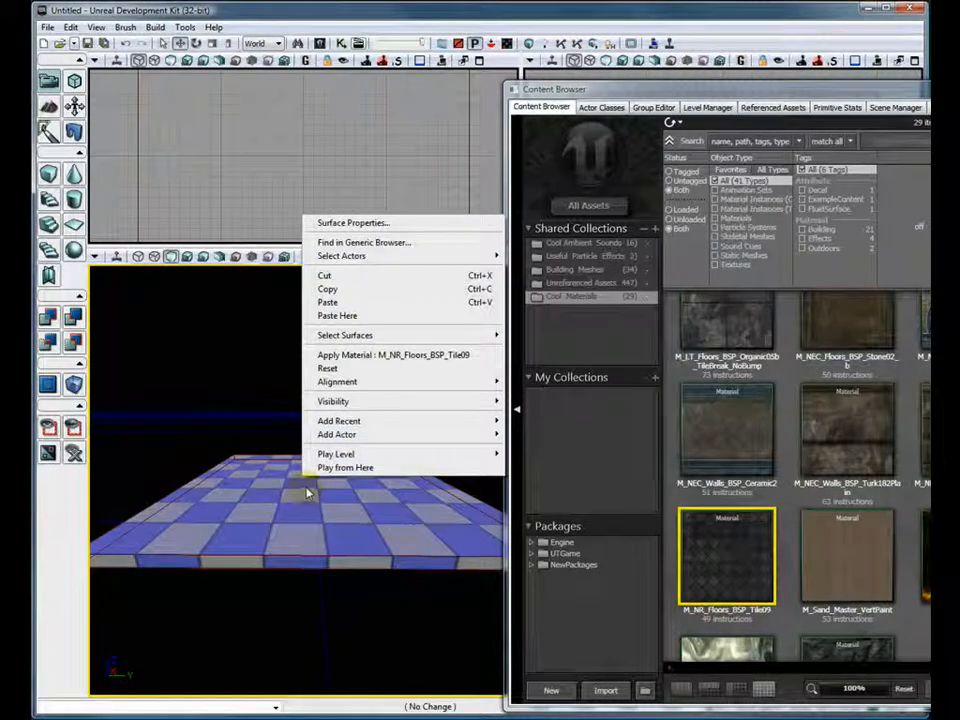
pyautogui.moveTo(380, 340)
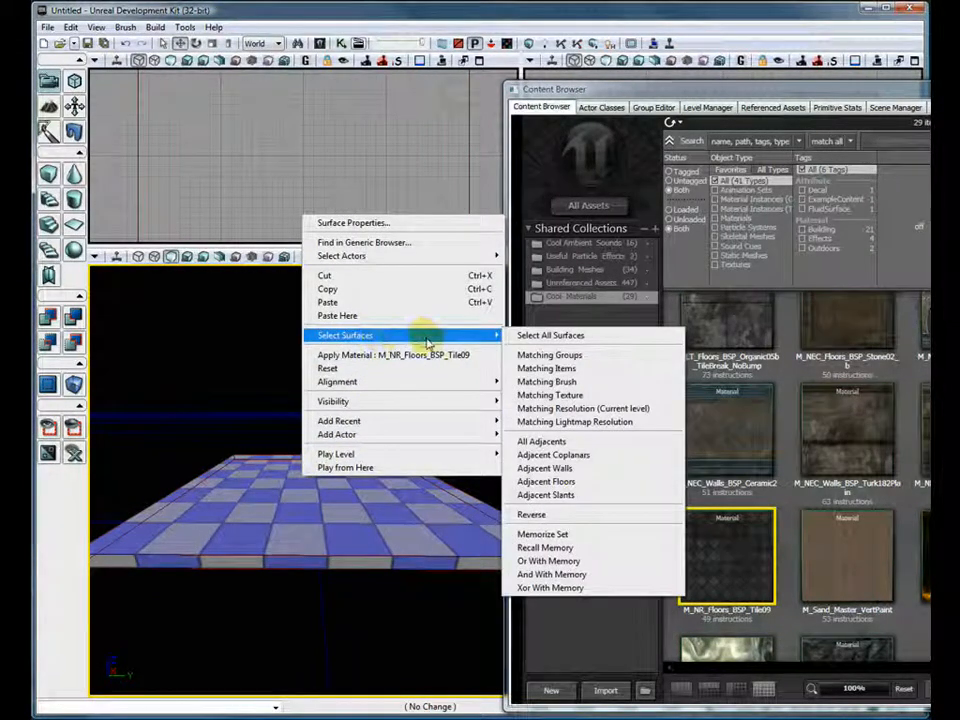
pyautogui.click(582, 337)
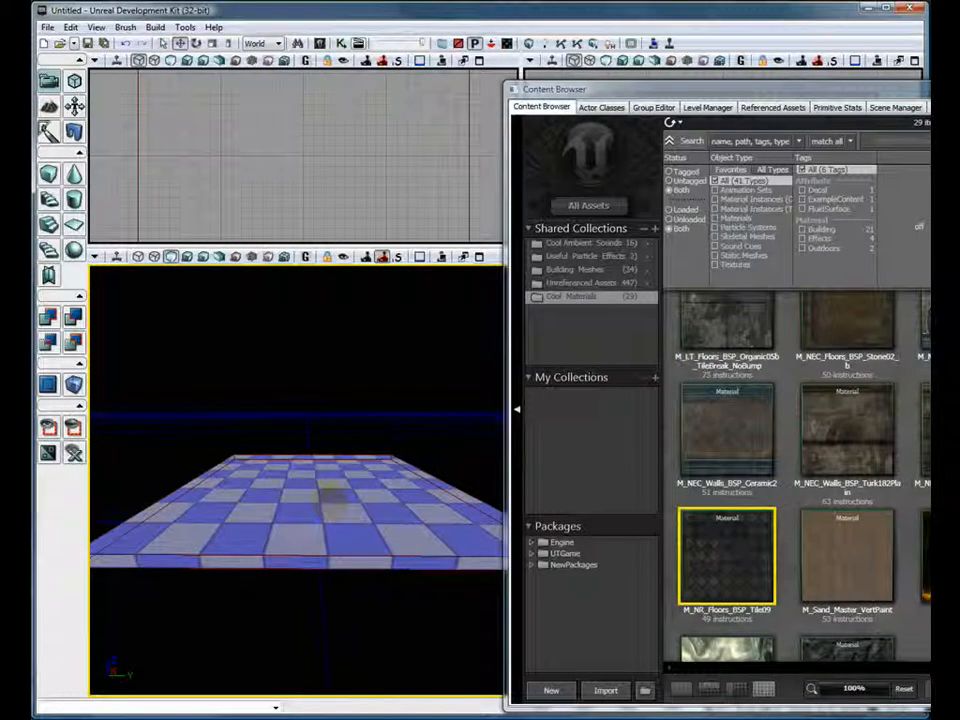
pyautogui.rightClick(332, 492)
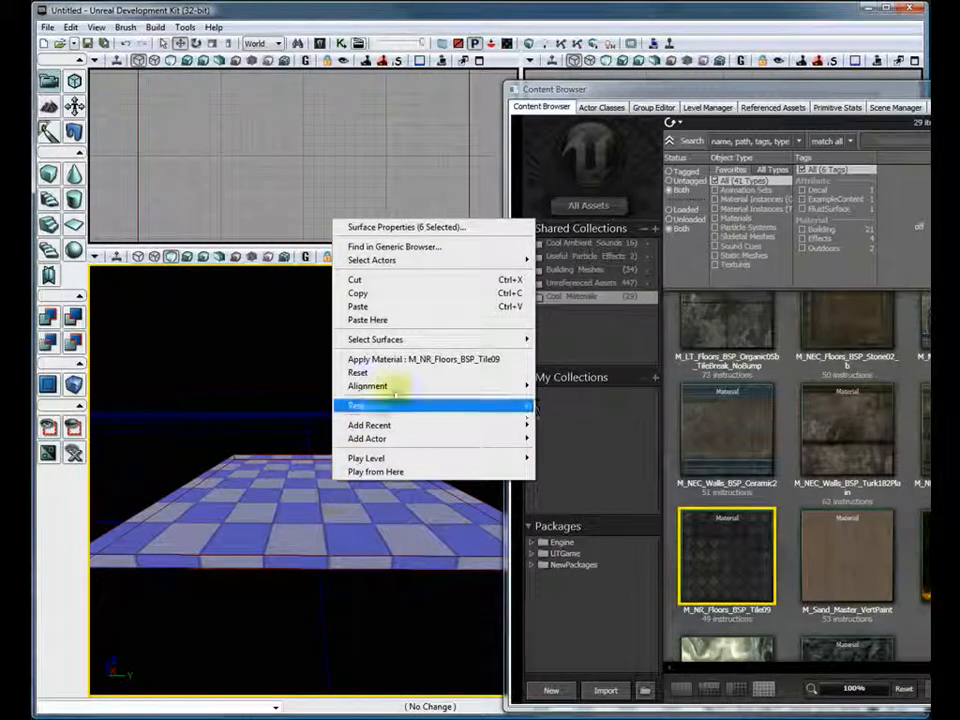
pyautogui.click(427, 366)
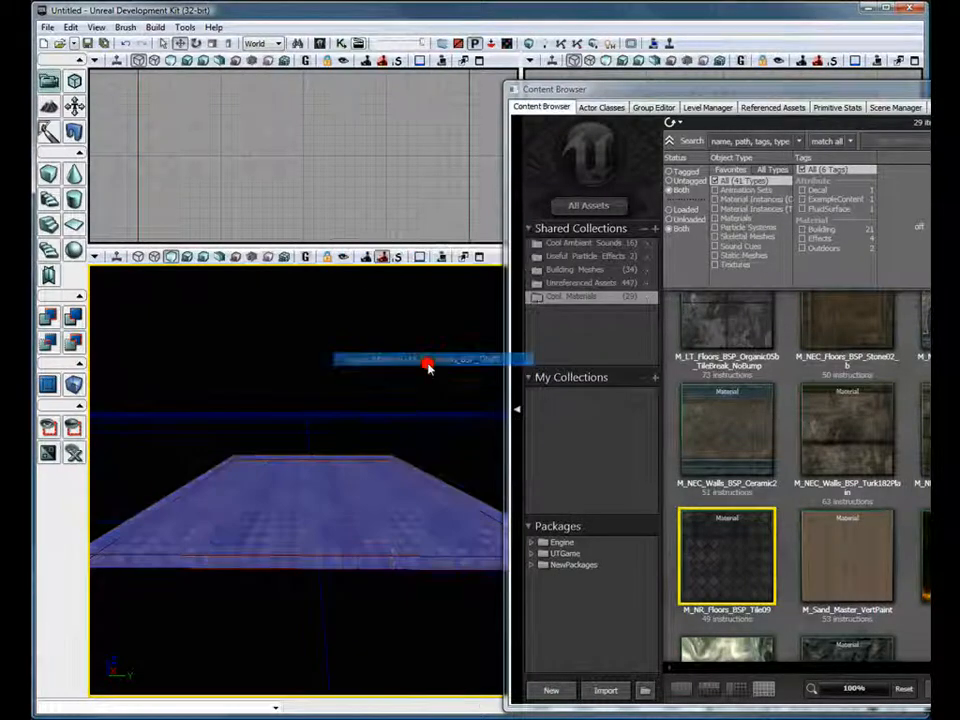
pyautogui.moveTo(321, 516); pyautogui.dragTo(312, 492, button='middle')
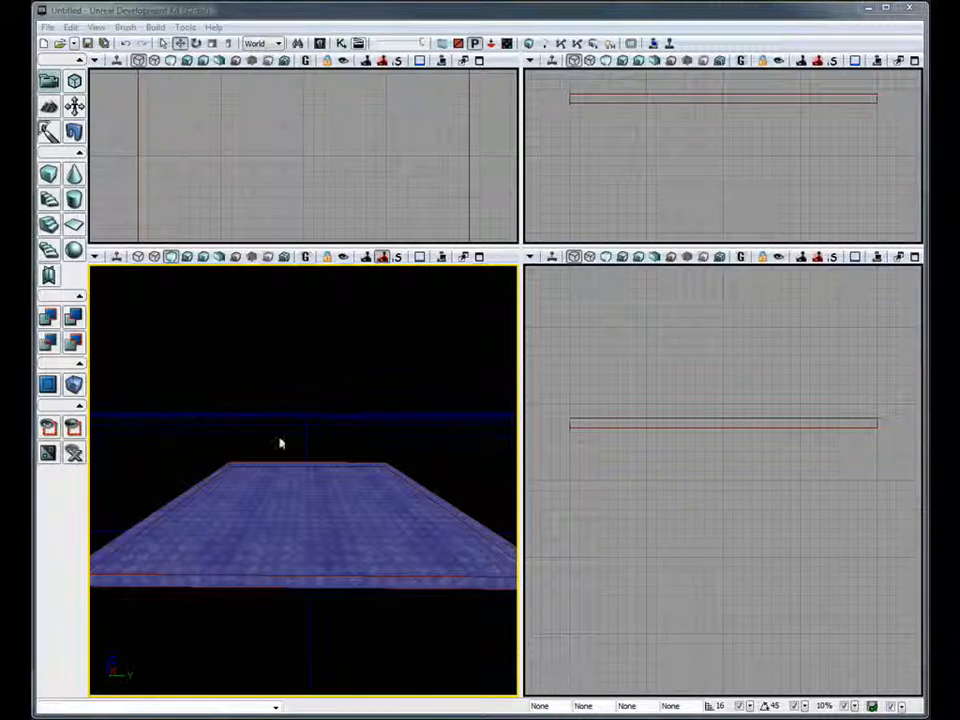
# Change the viewport configuration to the 1x2 Split layout.
pyautogui.click(96, 27)
pyautogui.moveTo(153, 393)
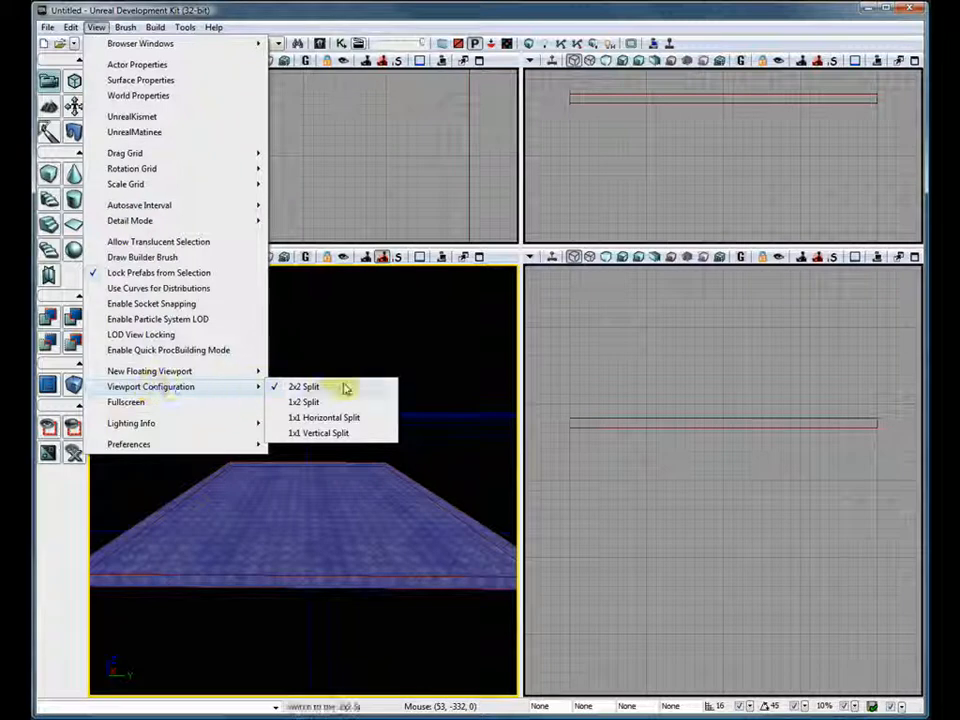
pyautogui.click(304, 402)
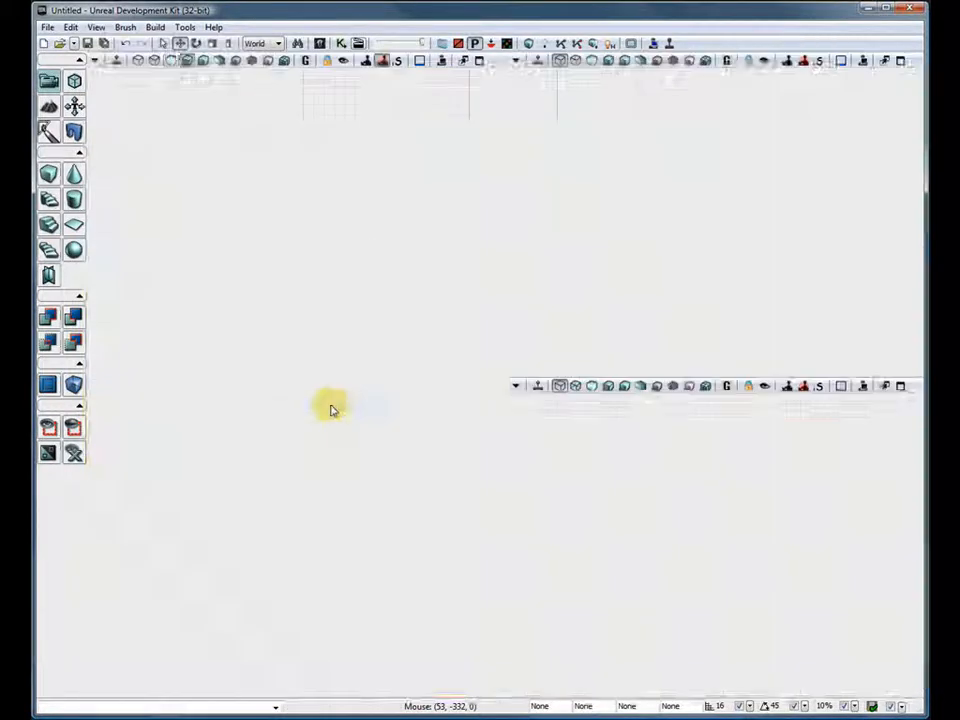
pyautogui.moveTo(318, 513); pyautogui.dragTo(318, 445)
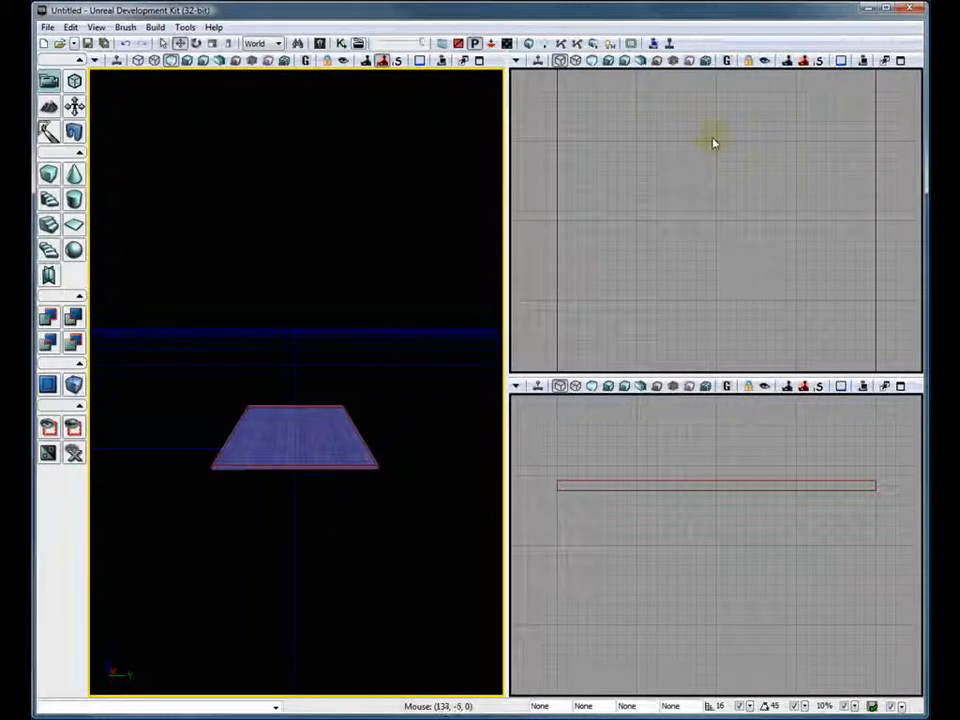
pyautogui.click(516, 60)
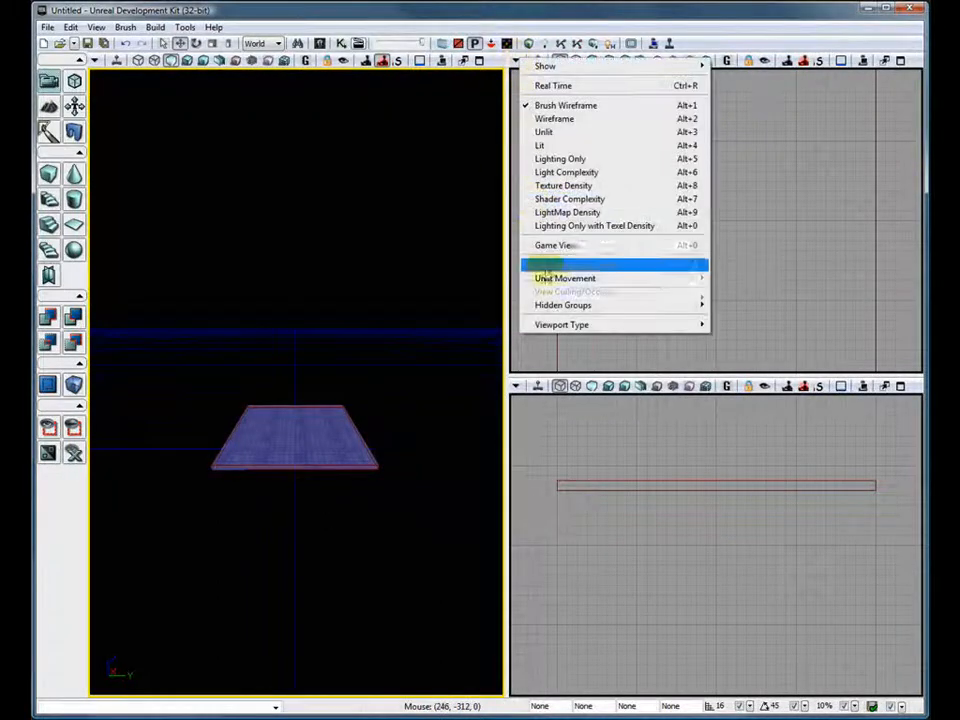
pyautogui.moveTo(595, 328)
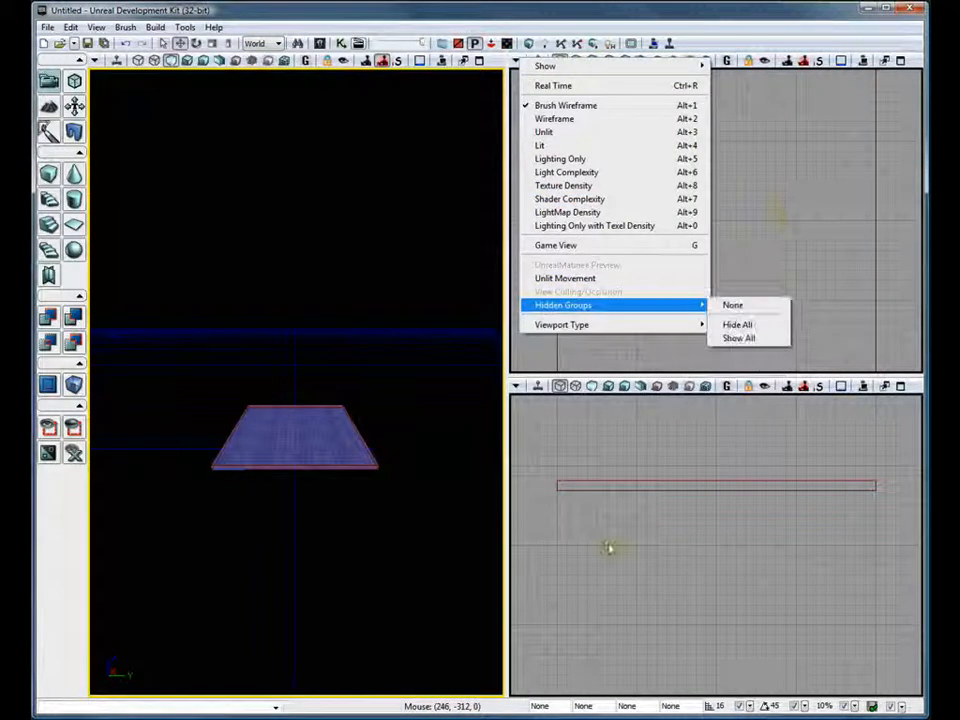
pyautogui.click(515, 387)
pyautogui.moveTo(547, 656)
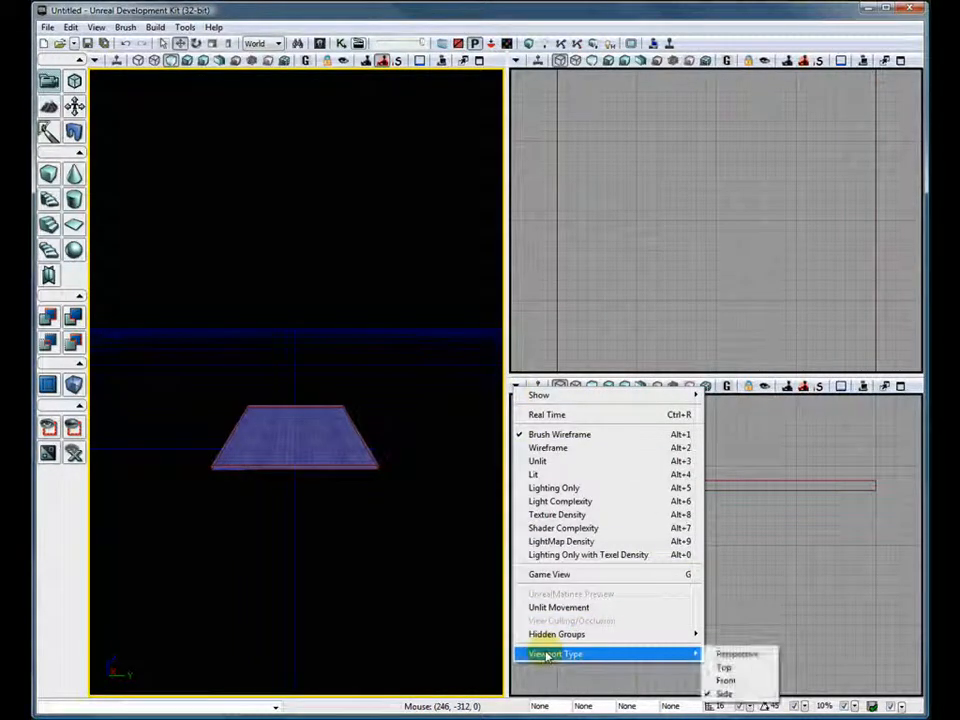
pyautogui.click(791, 558)
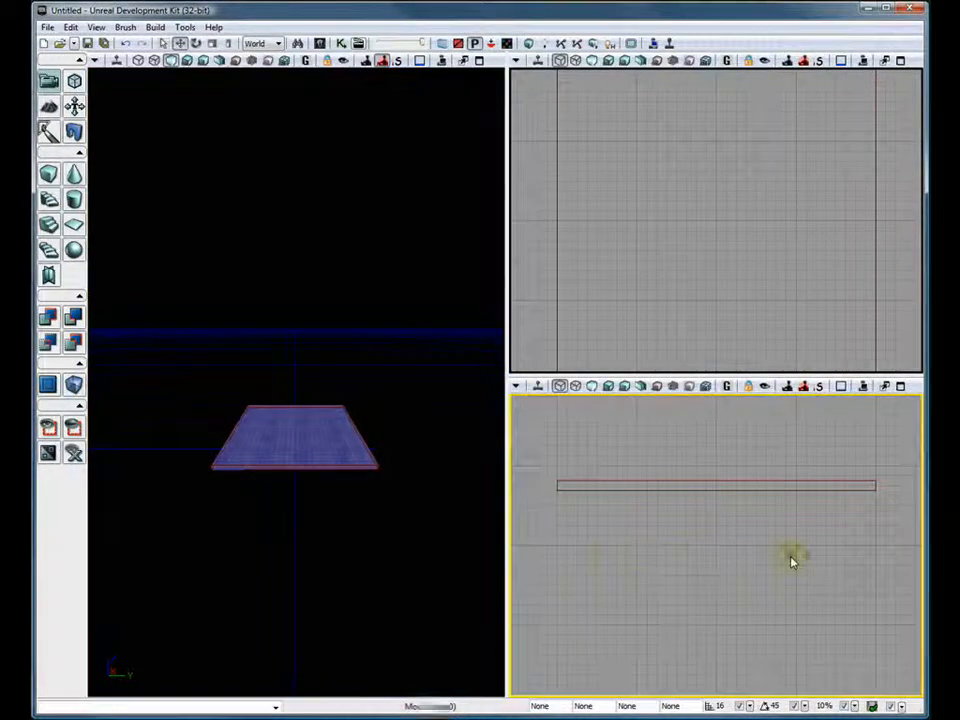
# Move the 512 × 16 × 384 builder brush to the floor's left edge and raise it until its base aligns with the floor's underside.
pyautogui.moveTo(762, 544); pyautogui.dragTo(755, 685)
pyautogui.moveTo(722, 247); pyautogui.dragTo(727, 229)
pyautogui.scroll(-3, 728, 228)
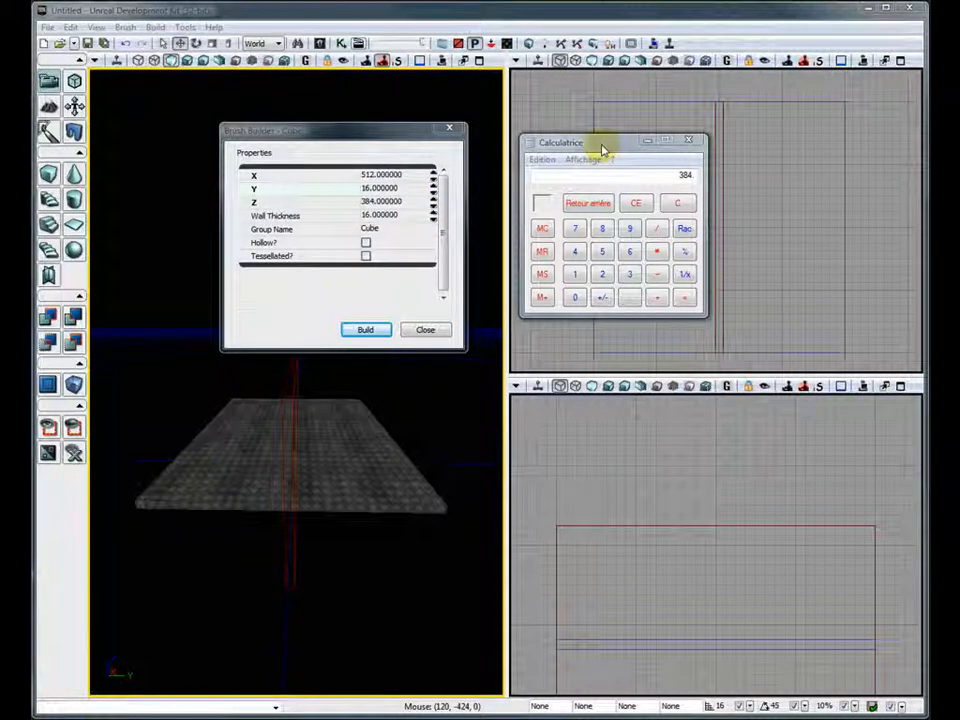
pyautogui.click(716, 454)
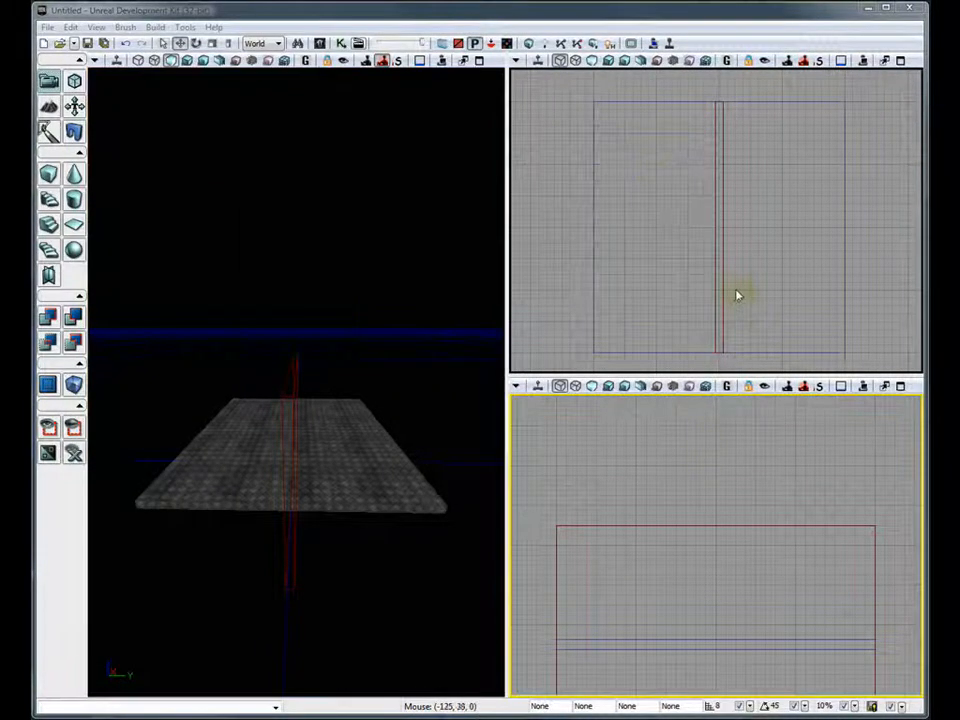
pyautogui.click(725, 291)
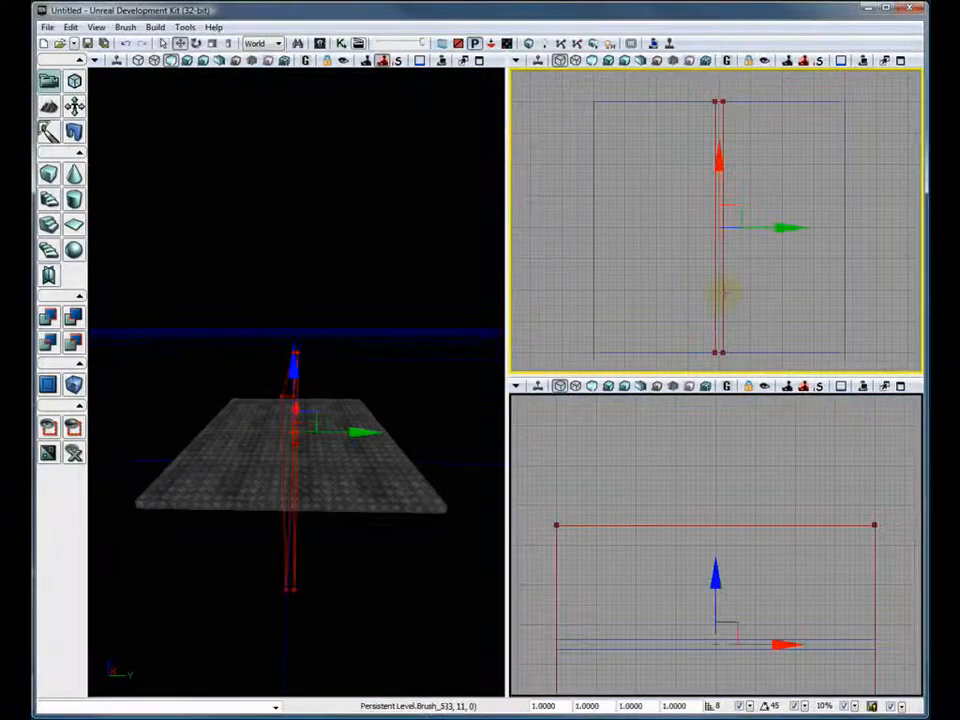
pyautogui.moveTo(789, 225); pyautogui.dragTo(697, 207)
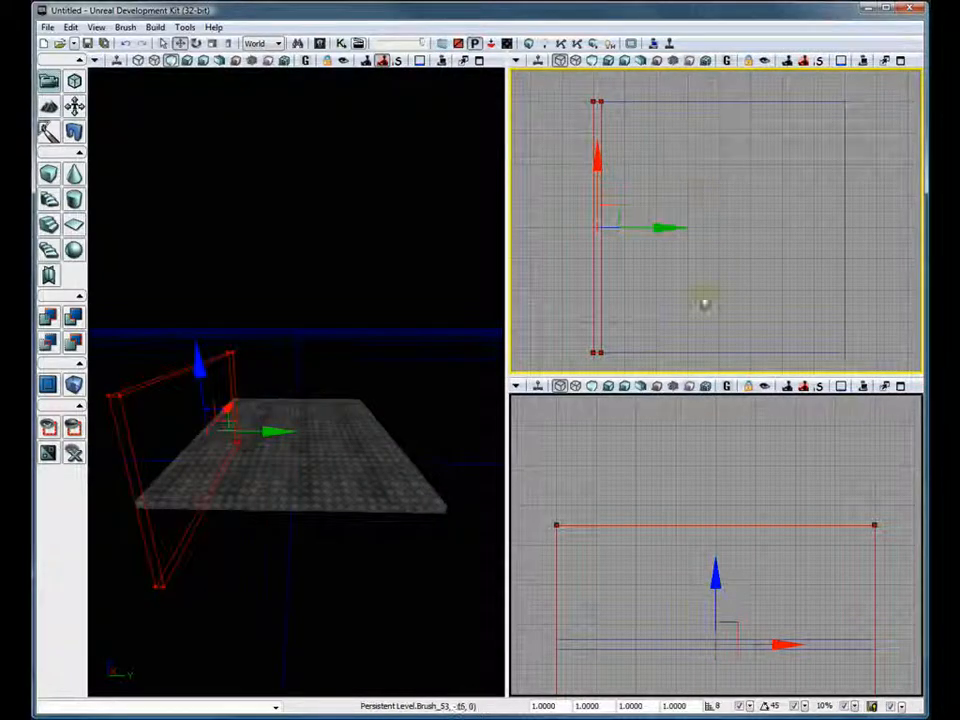
pyautogui.moveTo(714, 577); pyautogui.dragTo(737, 443)
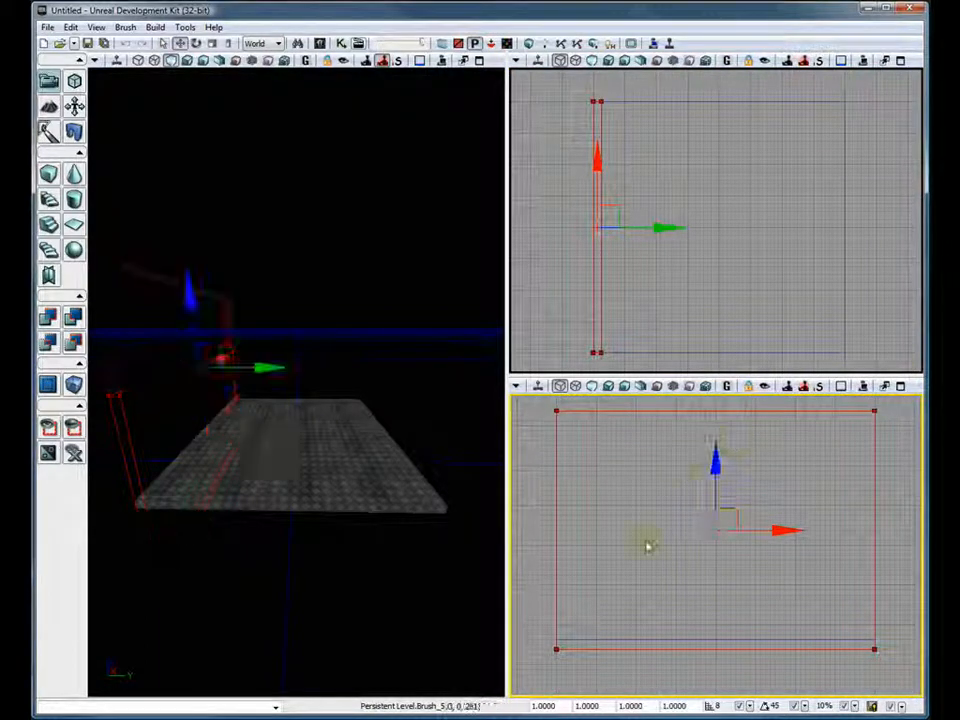
# Add the positioned builder brush to the level as the first side wall.
pyautogui.click(750, 706)
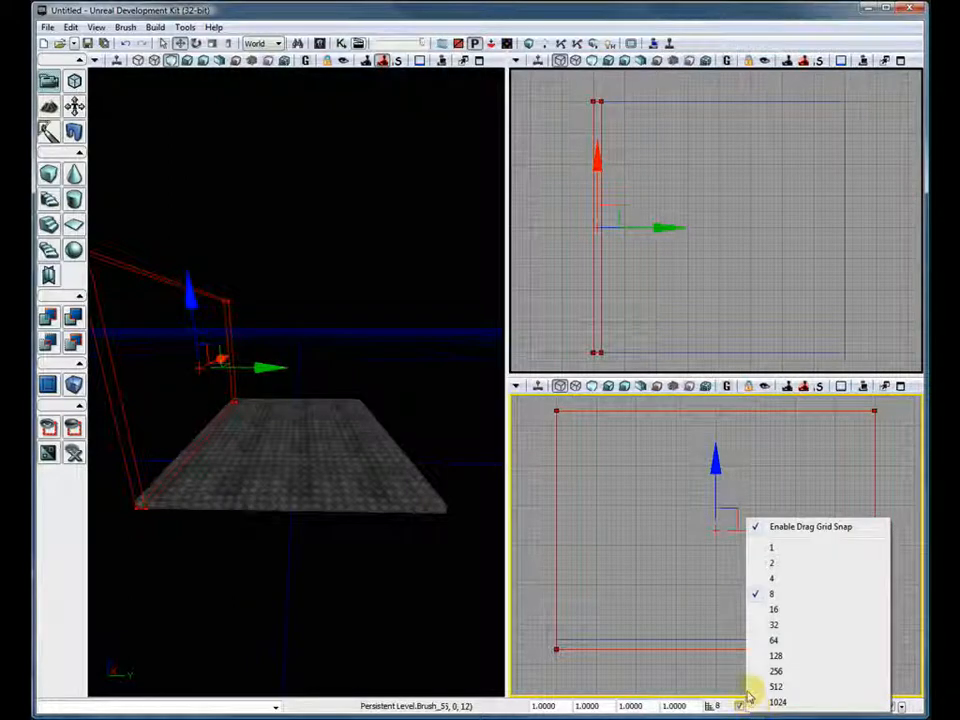
pyautogui.click(720, 516)
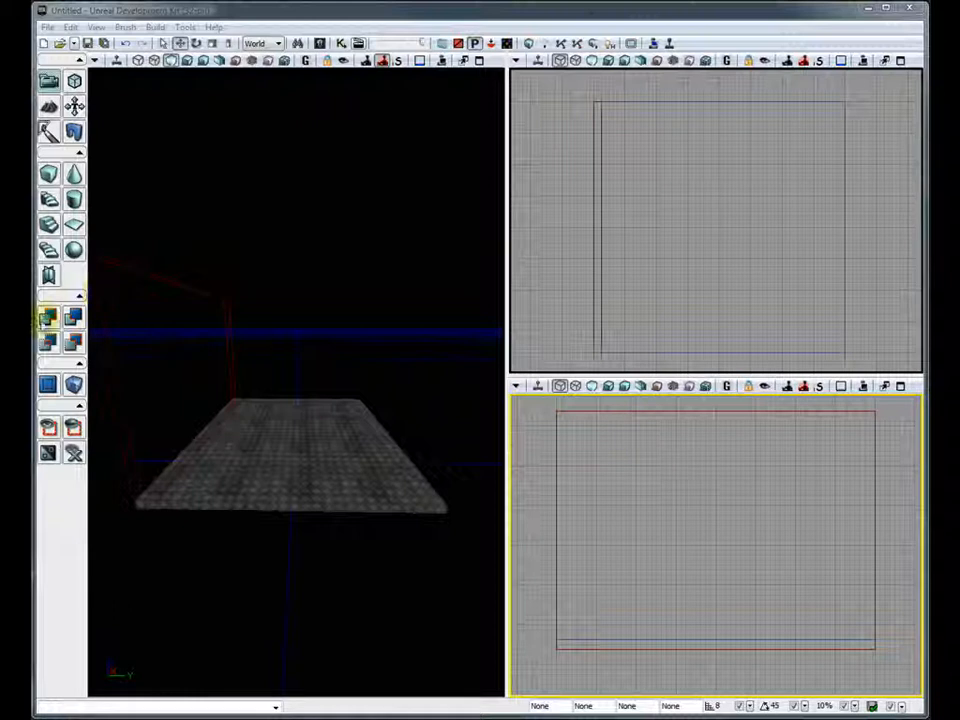
pyautogui.click(50, 318)
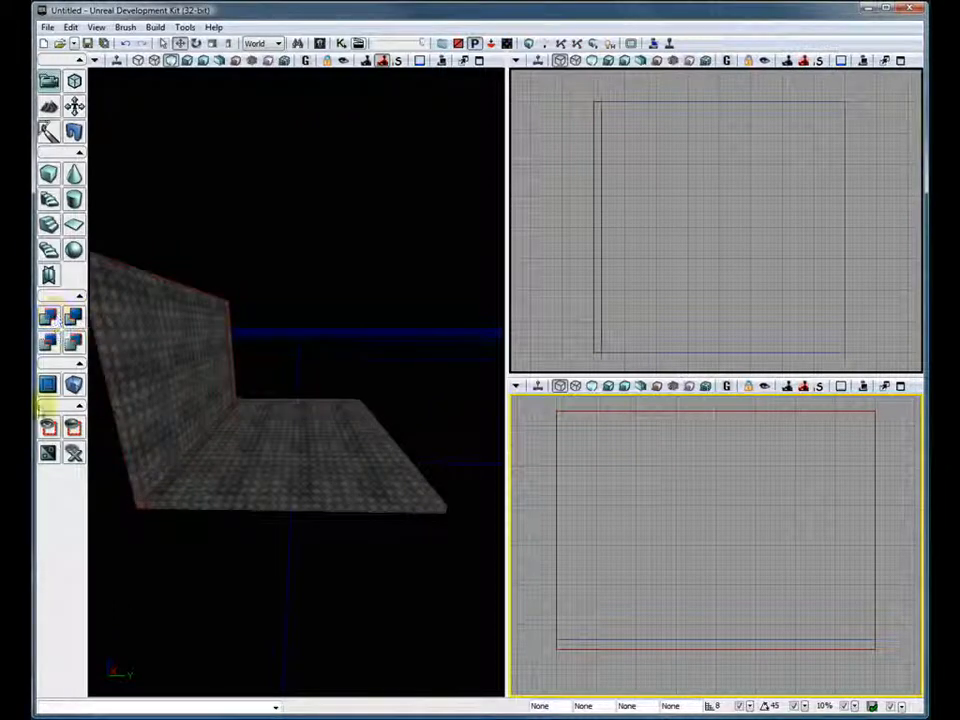
# Move the builder brush along Y to the floor's opposite edge and add it as the second side wall.
pyautogui.click(602, 251)
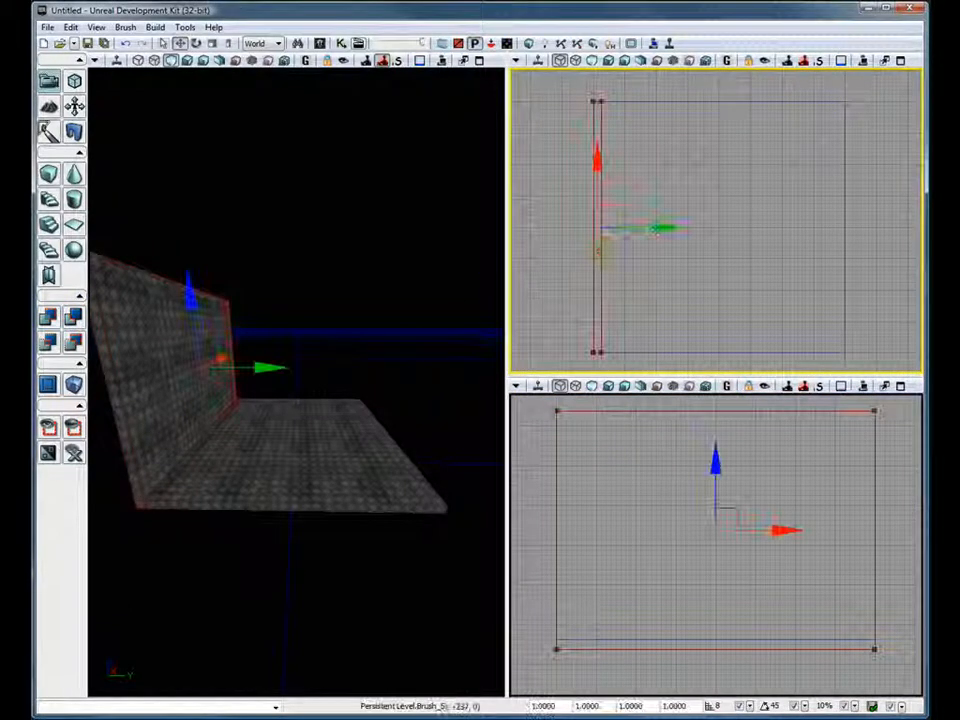
pyautogui.moveTo(666, 227); pyautogui.dragTo(876, 256)
pyautogui.click(48, 316)
pyautogui.click(48, 316)
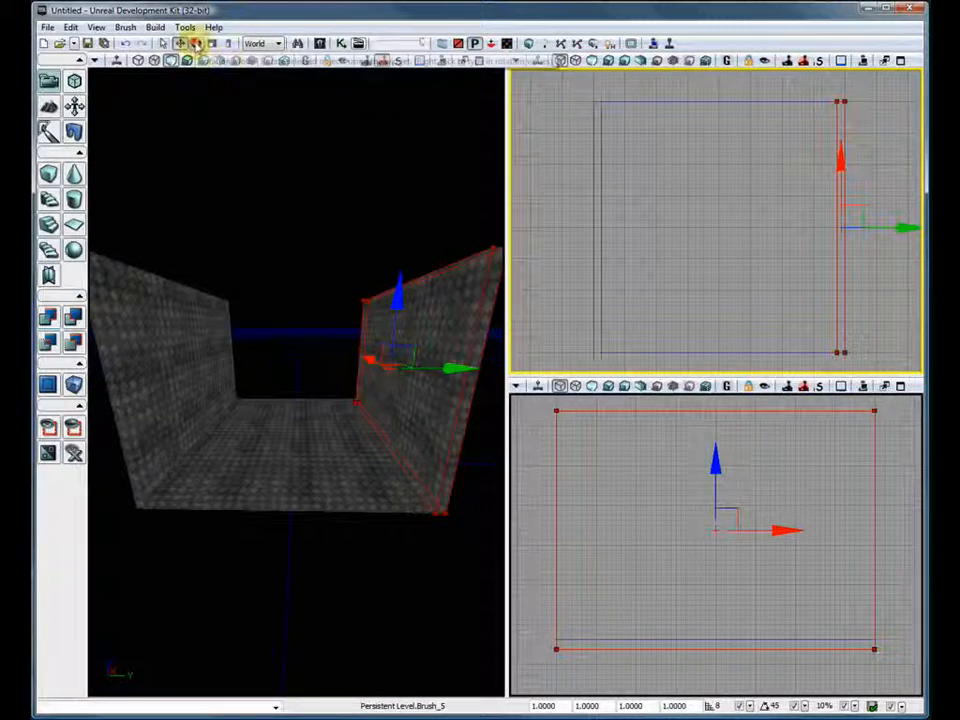
# Rotate the builder brush 90 degrees about the vertical axis and move it onto the floor's far end edge between the side walls.
pyautogui.click(197, 43)
pyautogui.moveTo(865, 286)
pyautogui.mouseDown()
pyautogui.moveTo(912, 275)
pyautogui.moveTo(924, 158)
pyautogui.mouseUp()
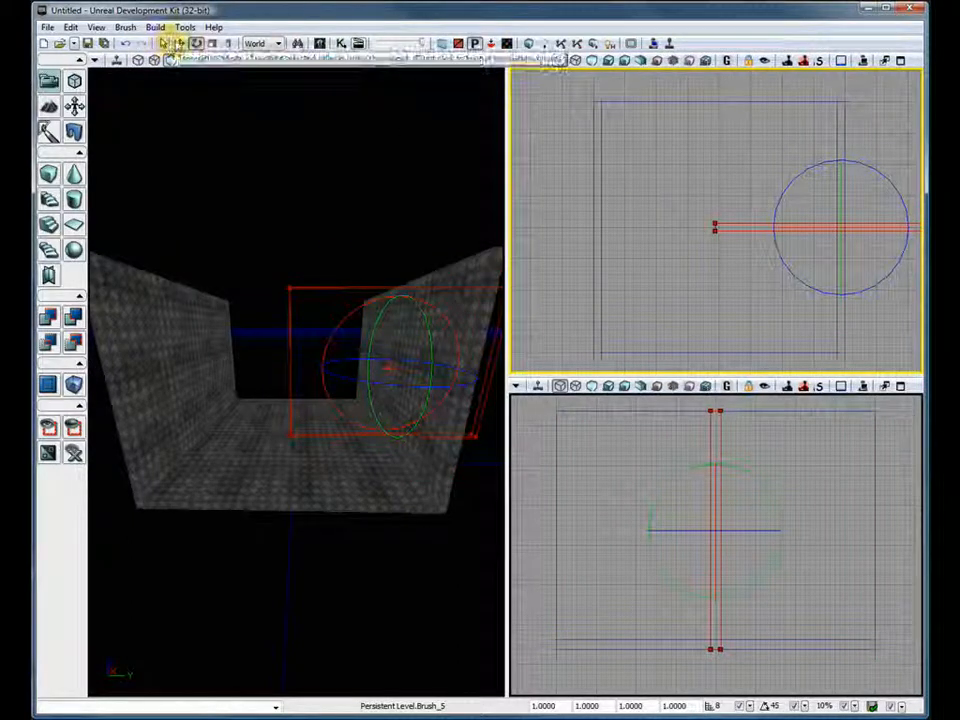
pyautogui.click(180, 43)
pyautogui.moveTo(912, 227); pyautogui.dragTo(782, 225)
pyautogui.moveTo(718, 158)
pyautogui.mouseDown()
pyautogui.moveTo(714, 66)
pyautogui.moveTo(726, 60)
pyautogui.mouseUp()
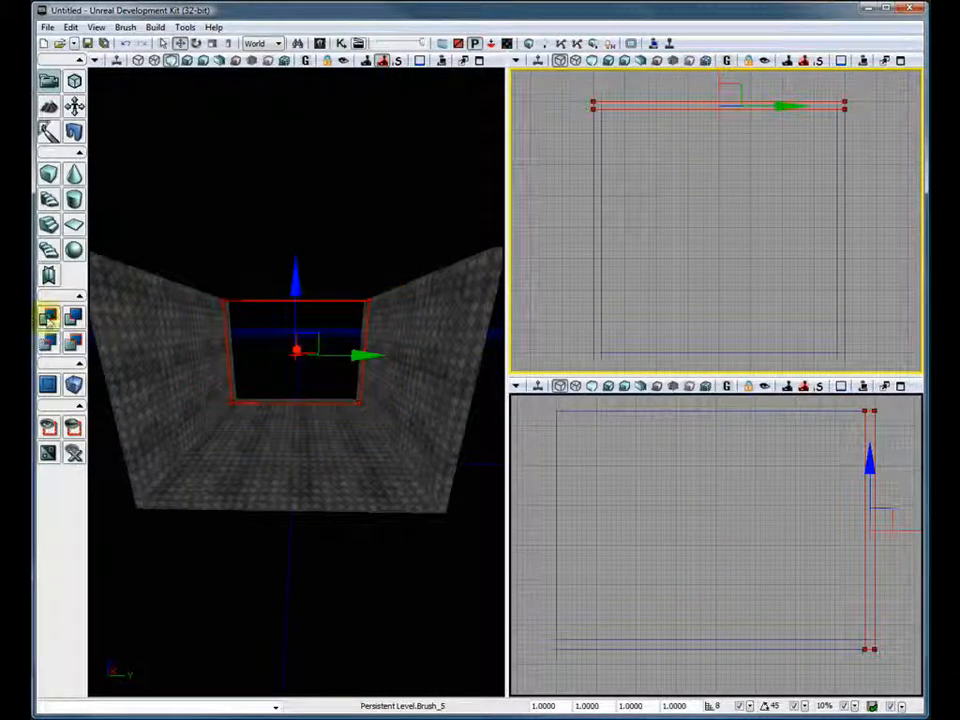
# Add the far end wall, and add the near end wall with the builder brush moved along X to the floor's opposite edge.
pyautogui.click(47, 316)
pyautogui.moveTo(722, 81); pyautogui.dragTo(726, 326)
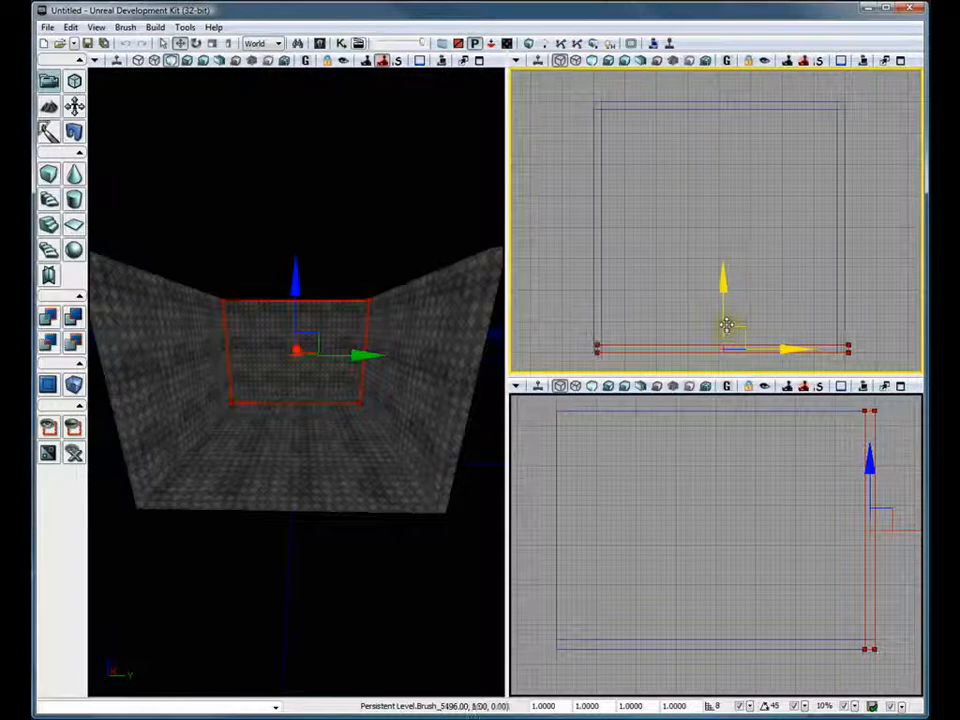
pyautogui.click(49, 317)
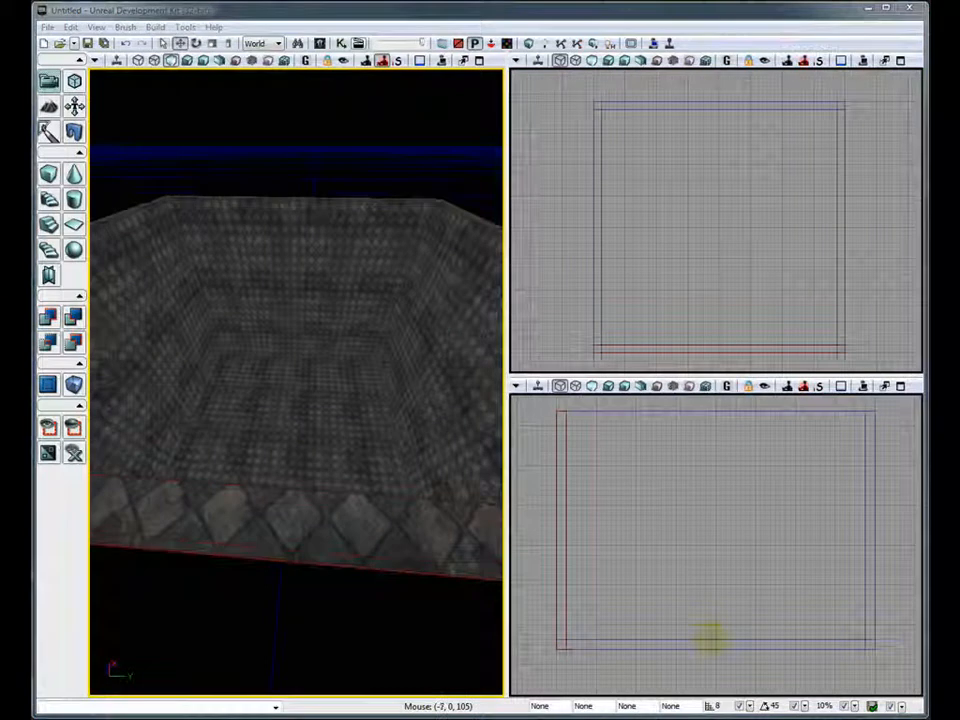
# Duplicate the floor brush and raise the copy to the top of the walls as the ceiling.
pyautogui.click(710, 637)
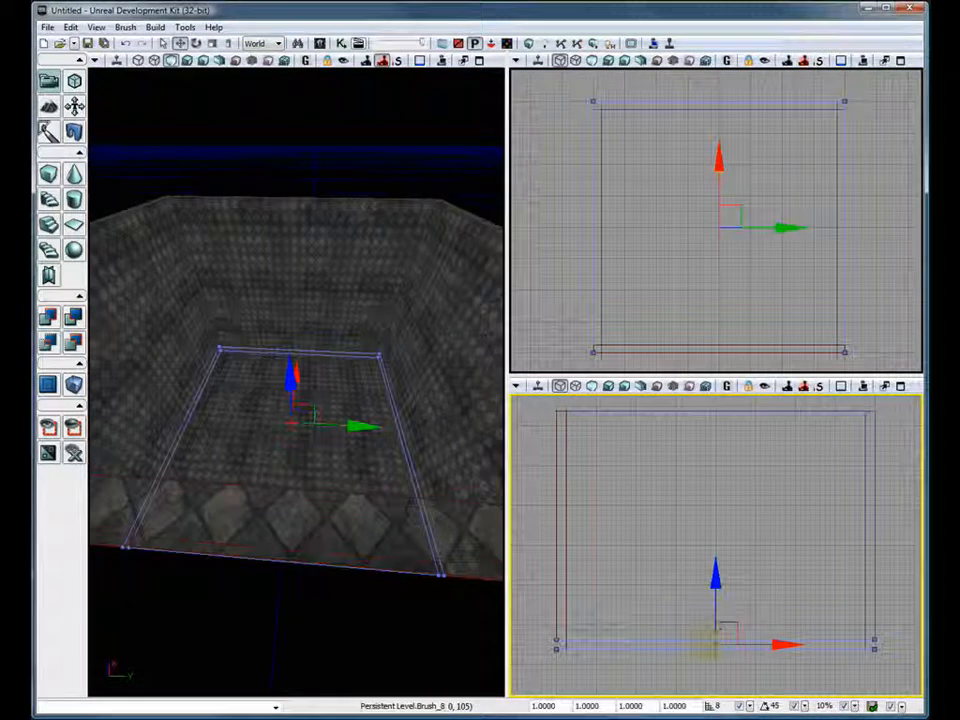
pyautogui.click(71, 27)
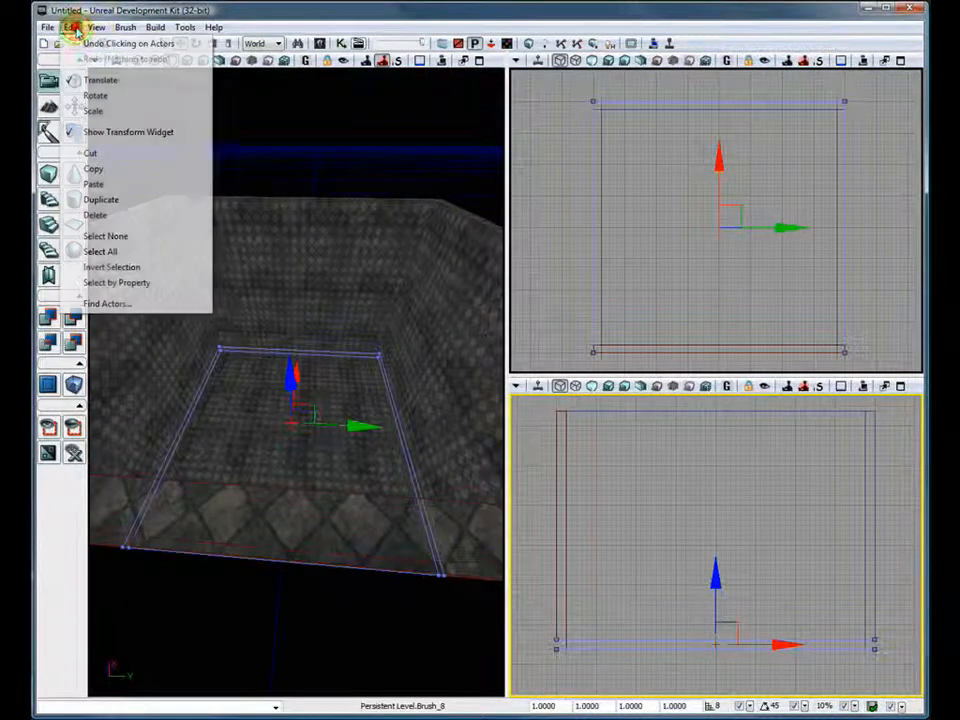
pyautogui.click(117, 199)
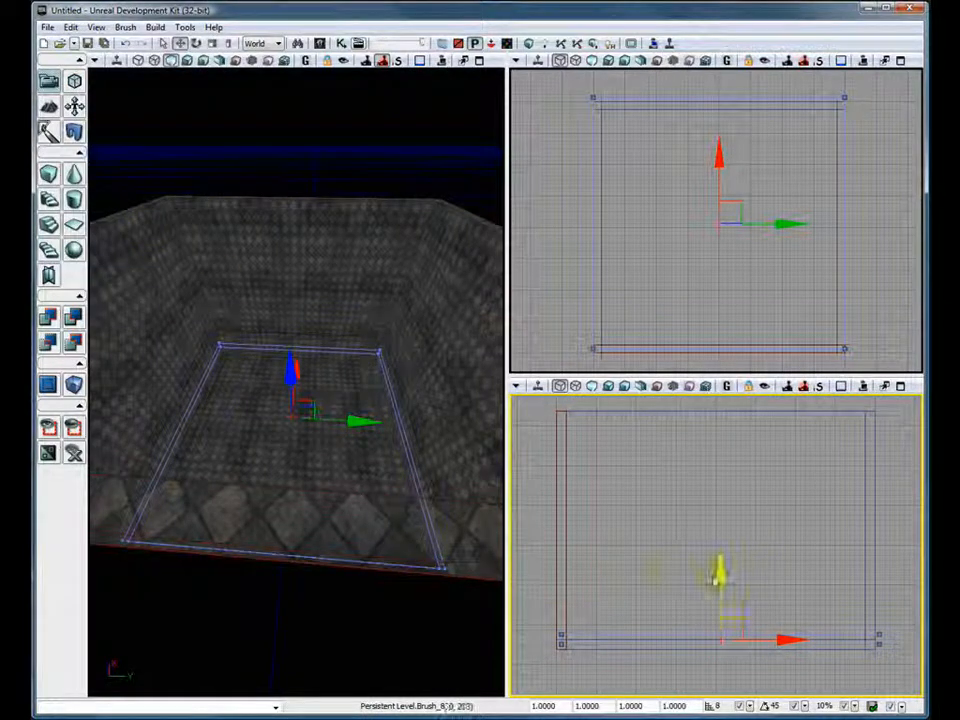
pyautogui.moveTo(720, 572); pyautogui.dragTo(721, 408)
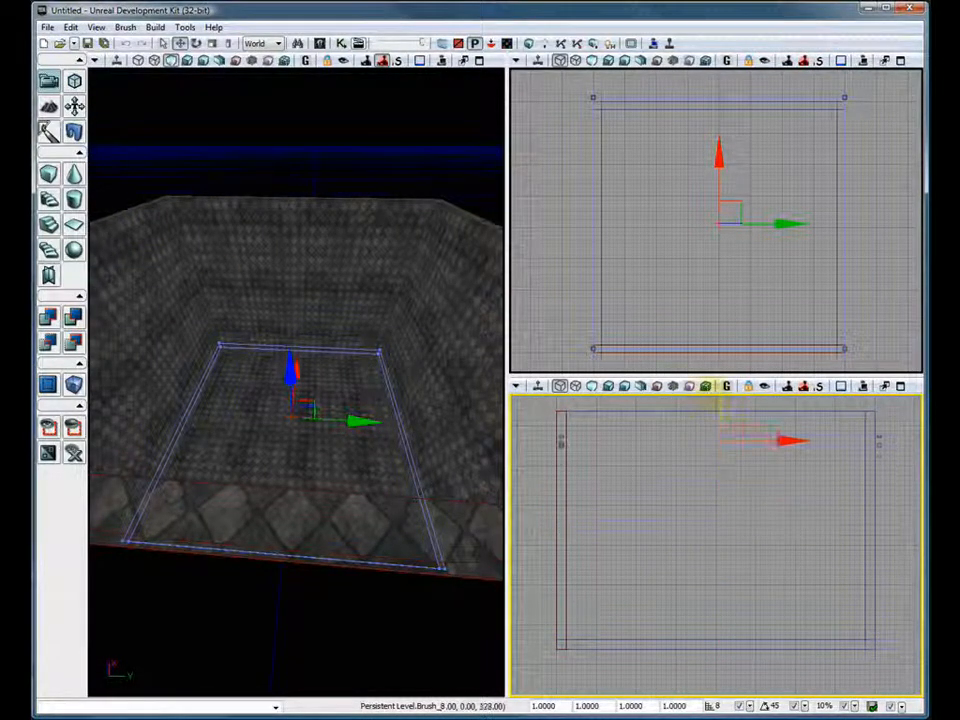
# Rebuild the level geometry and dismiss the map check results.
pyautogui.click(524, 43)
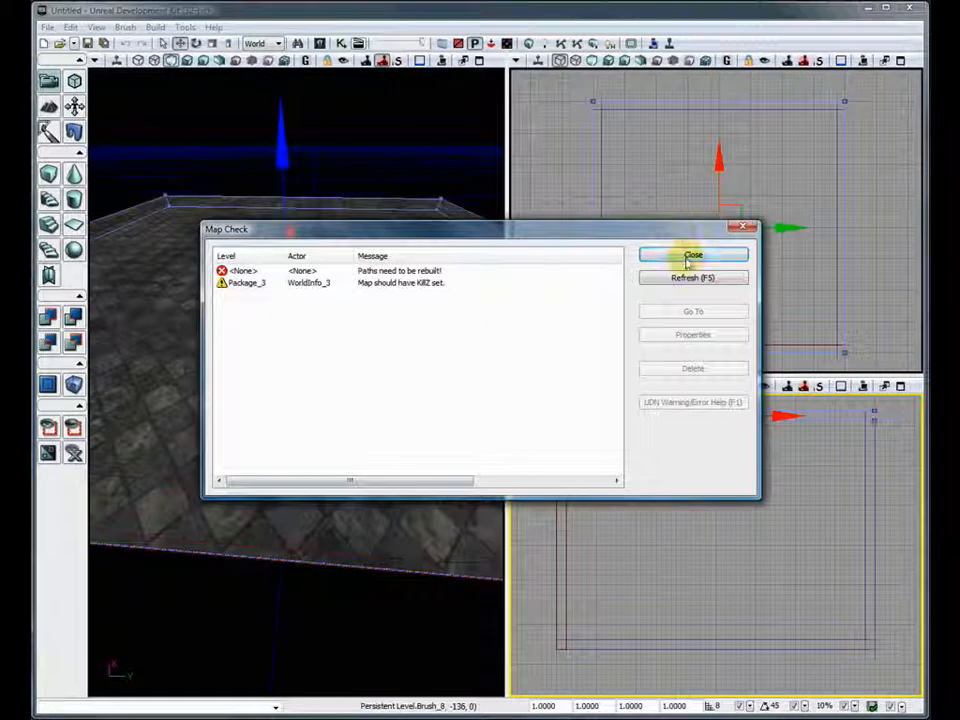
pyautogui.click(688, 257)
pyautogui.click(350, 365)
pyautogui.moveTo(352, 365); pyautogui.dragTo(350, 347)
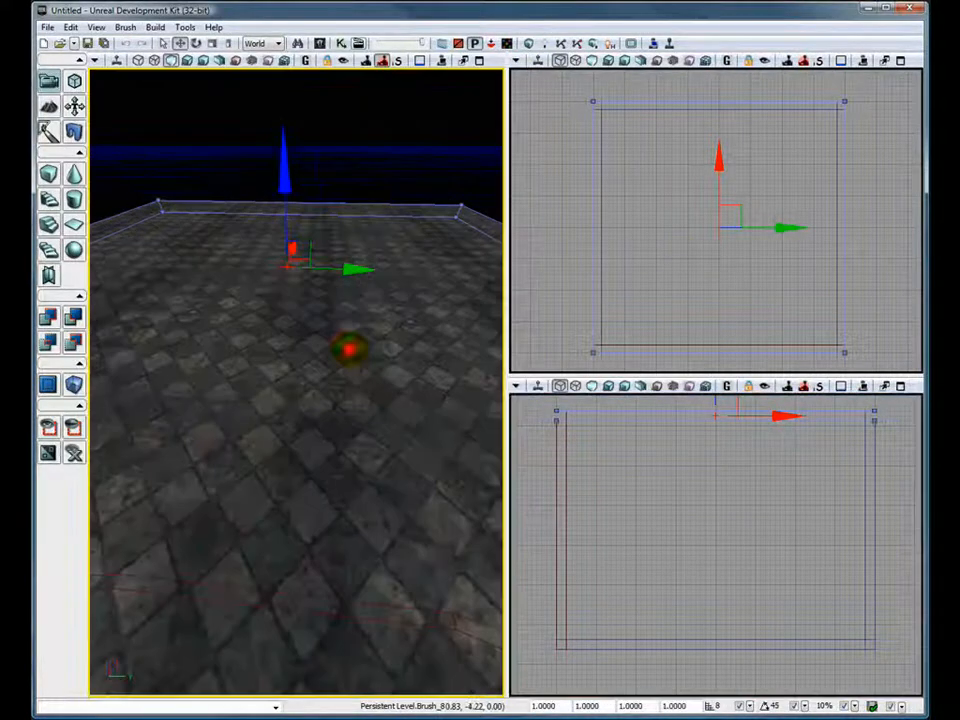
pyautogui.moveTo(350, 347); pyautogui.dragTo(331, 380, button='right')
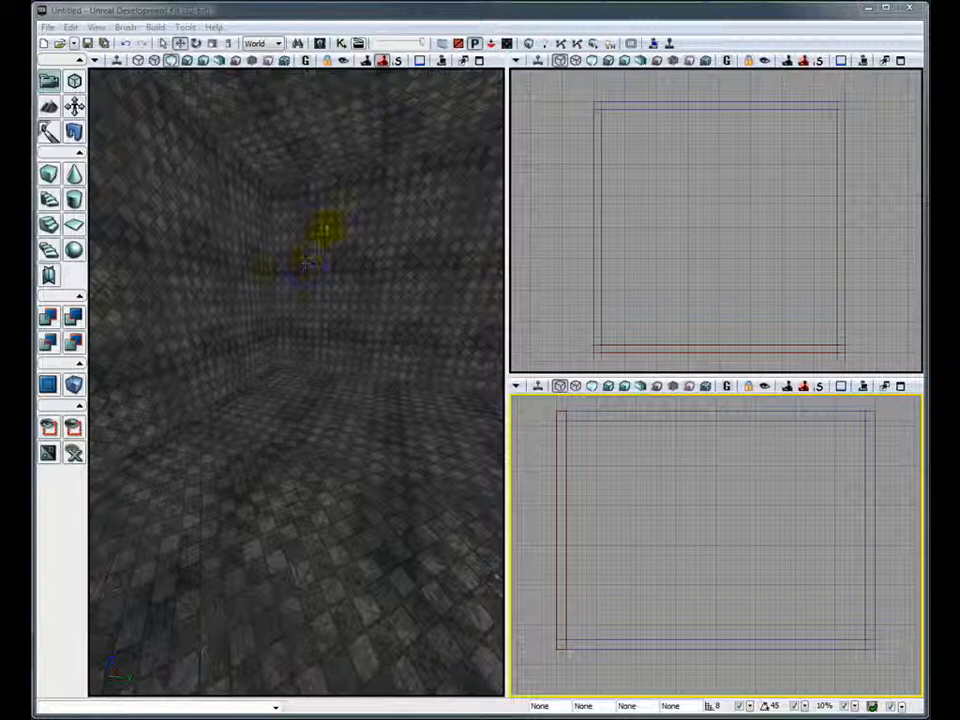
# Apply the M_NEC_Walls_BSP_Ceramic2 material from the Cool Materials collection to one inner wall.
pyautogui.click(319, 43)
pyautogui.moveTo(322, 49); pyautogui.dragTo(379, 35)
pyautogui.moveTo(549, 347)
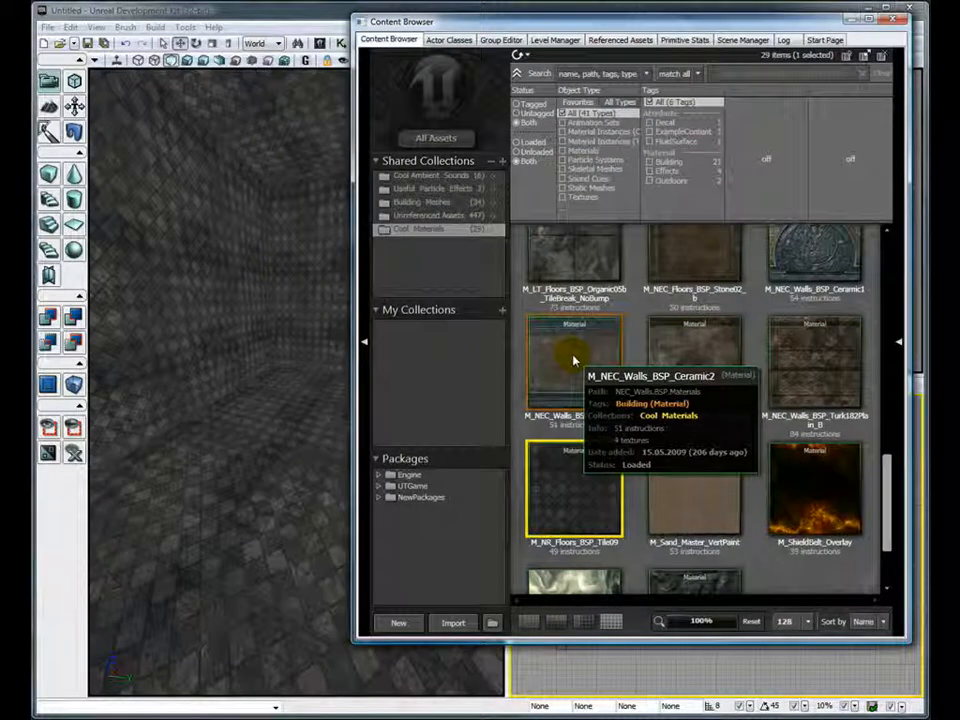
pyautogui.click(574, 360)
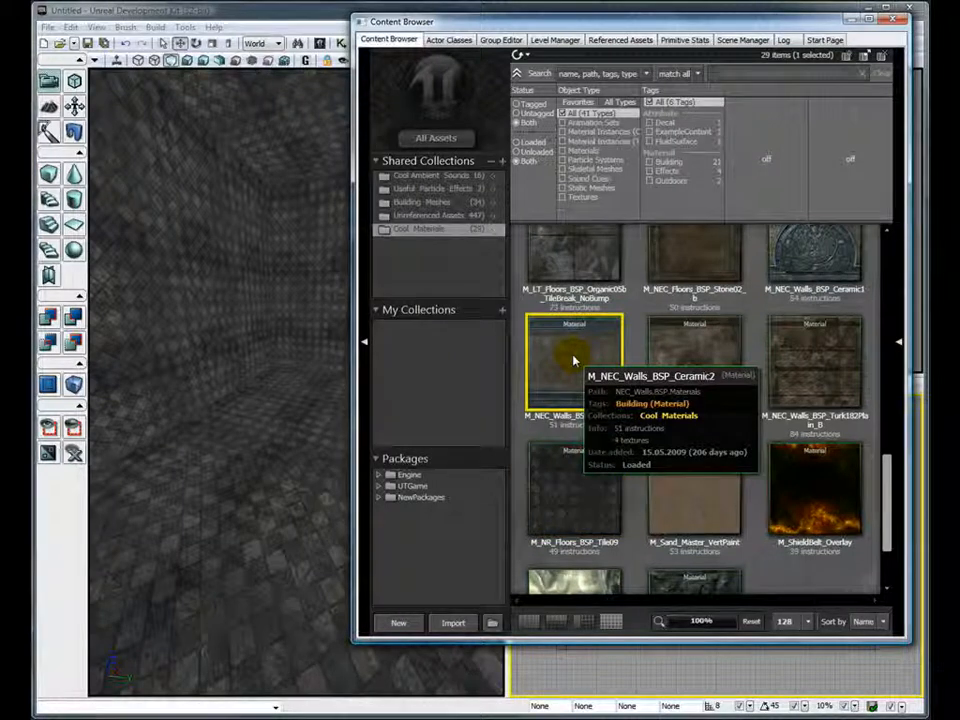
pyautogui.moveTo(574, 360); pyautogui.dragTo(171, 326)
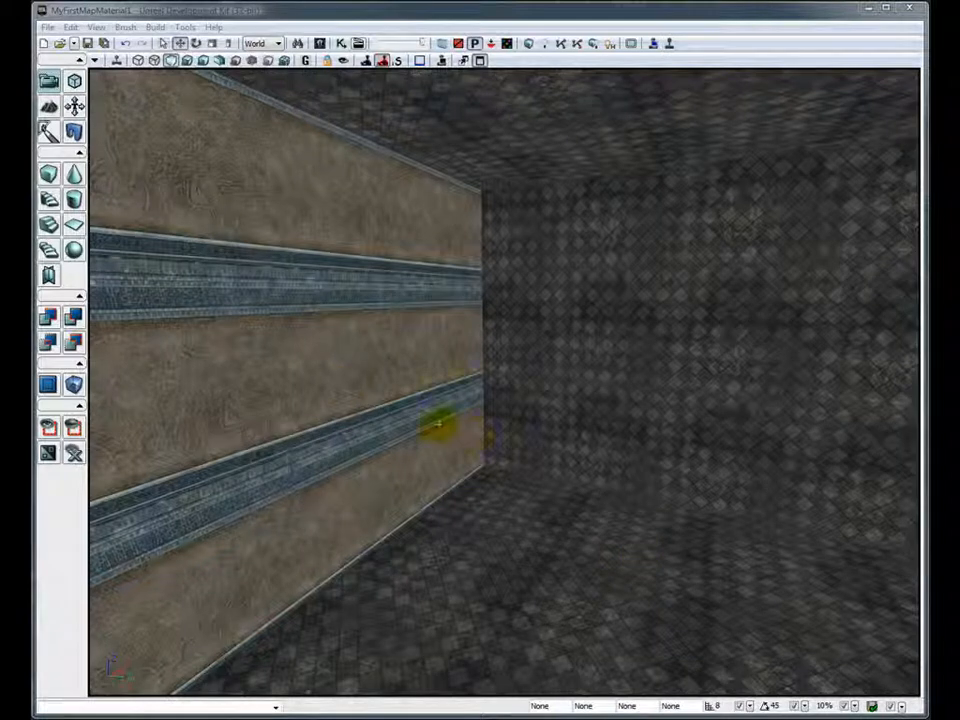
# Open the surface properties of the textured wall and apply a simple scaling of 2.0 to its material.
pyautogui.click(313, 354)
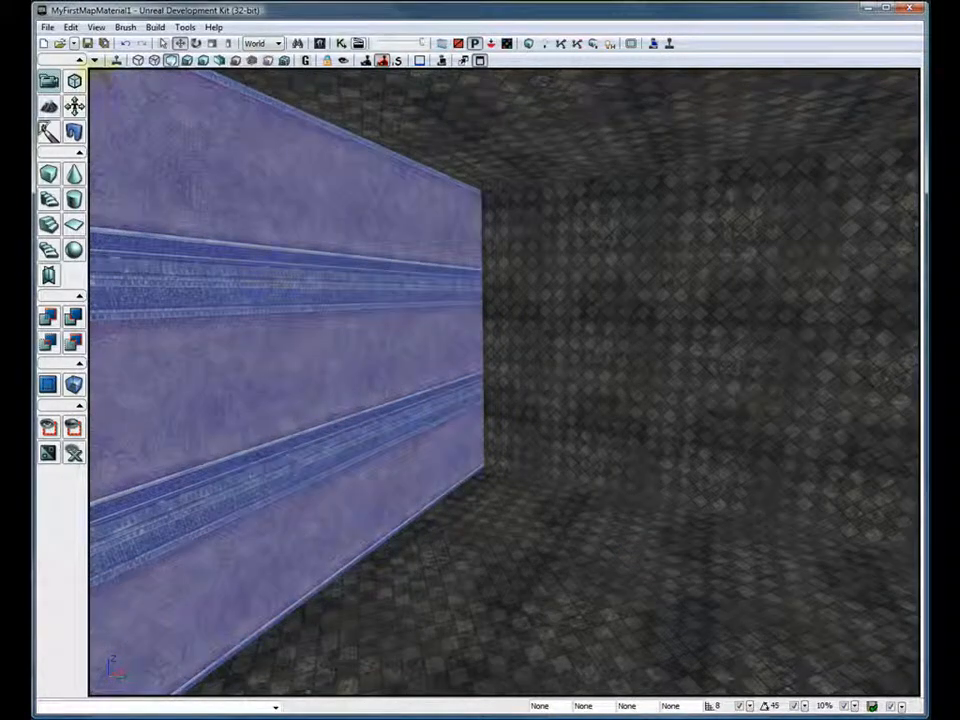
pyautogui.click(96, 27)
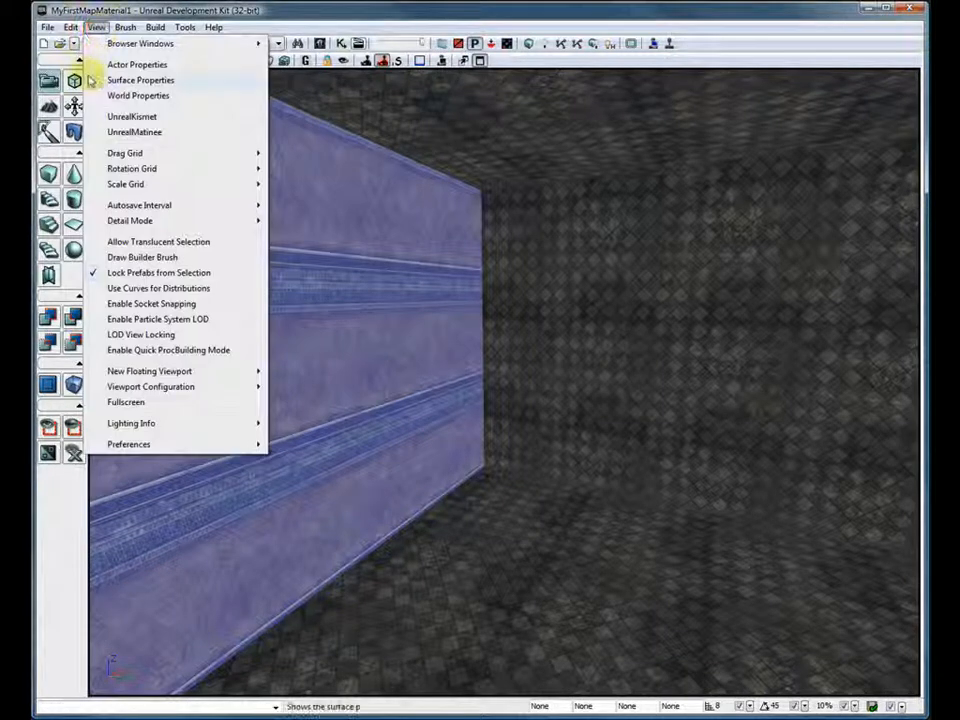
pyautogui.click(160, 80)
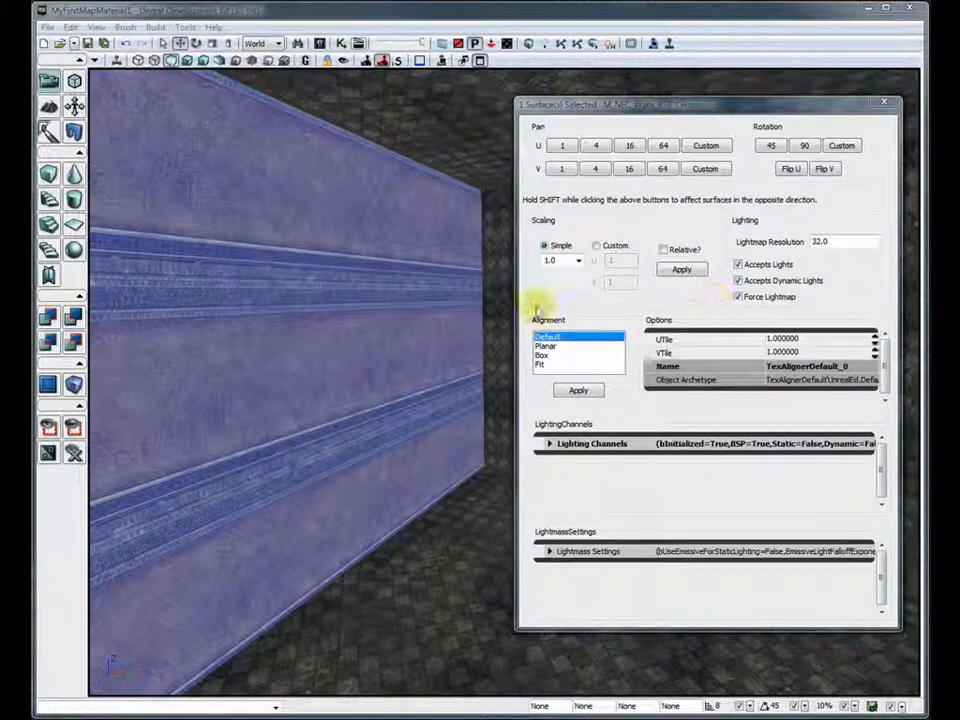
pyautogui.click(578, 262)
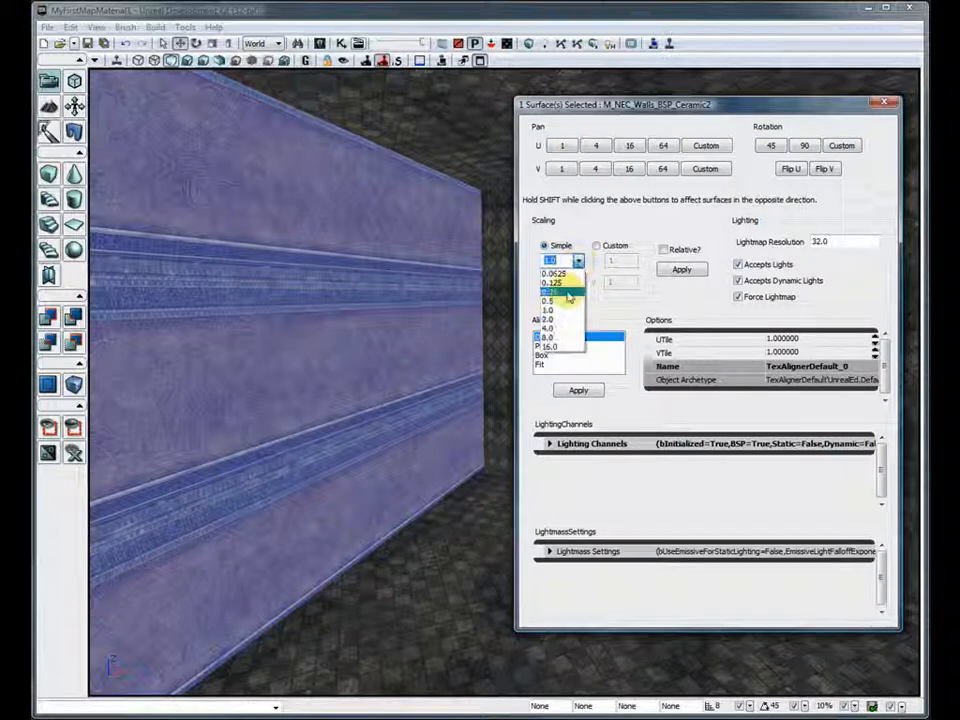
pyautogui.click(547, 318)
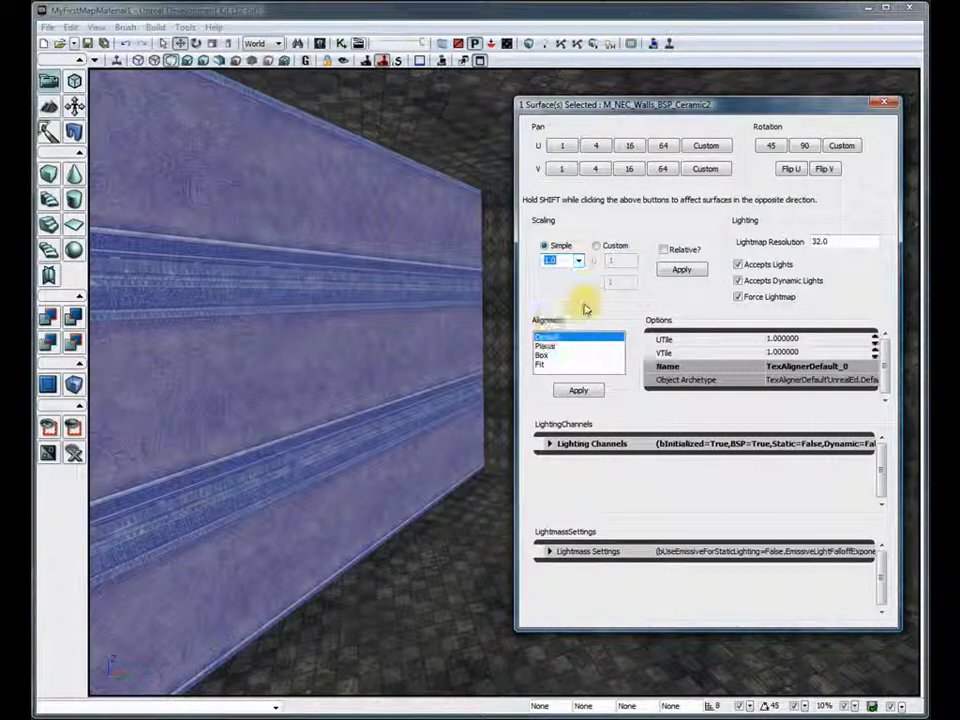
pyautogui.click(685, 270)
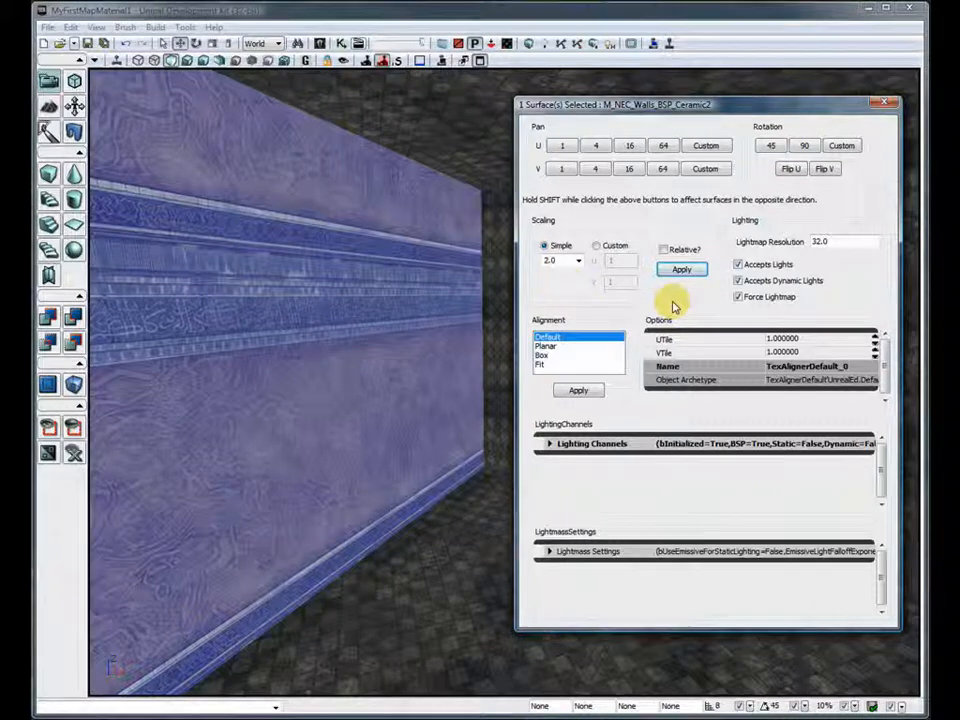
# Set the wall material's simple scaling to 3, apply it and close the surface properties.
pyautogui.click(559, 261)
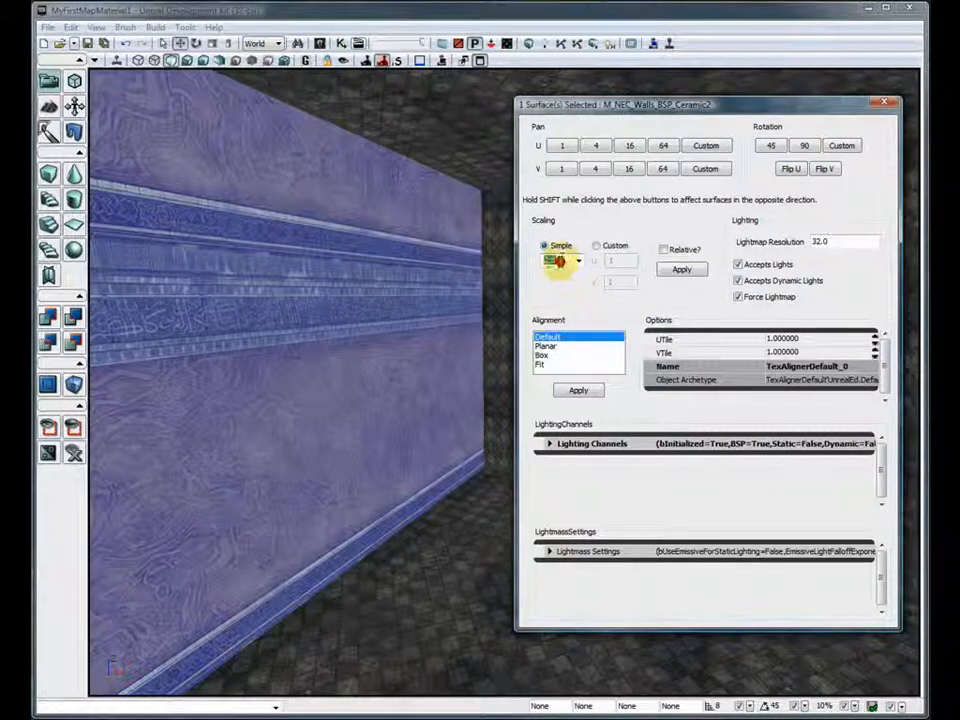
pyautogui.write('3')
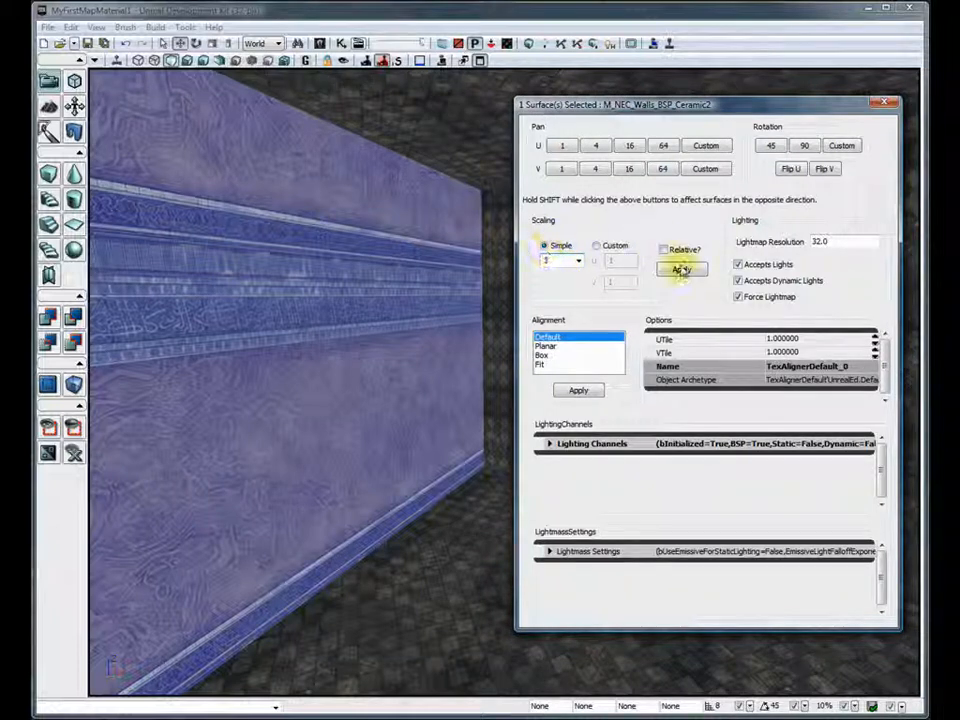
pyautogui.click(681, 269)
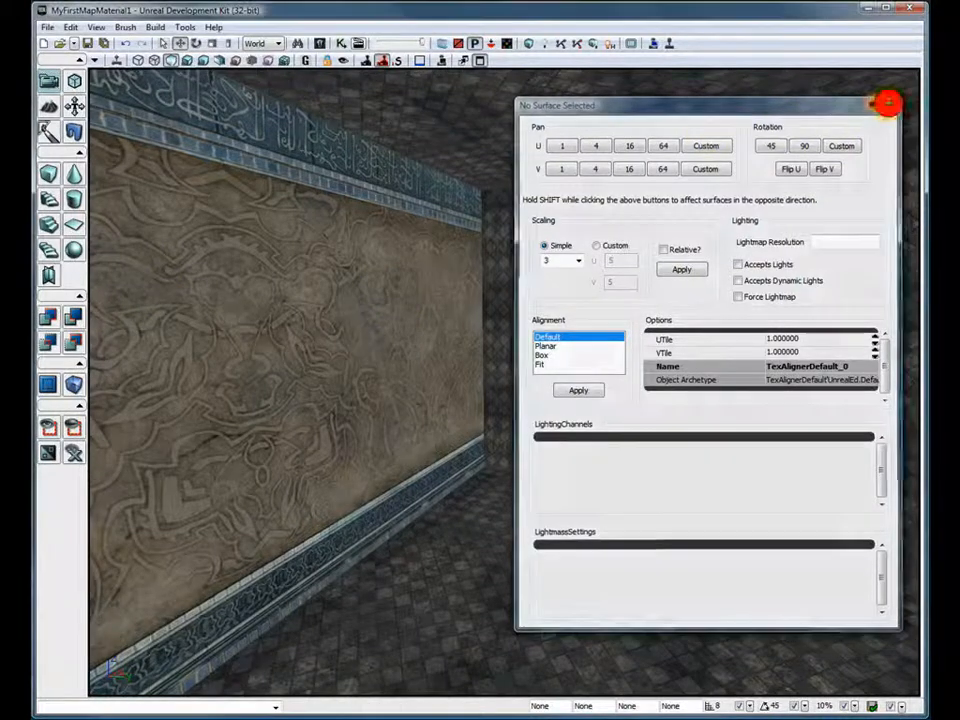
pyautogui.click(884, 102)
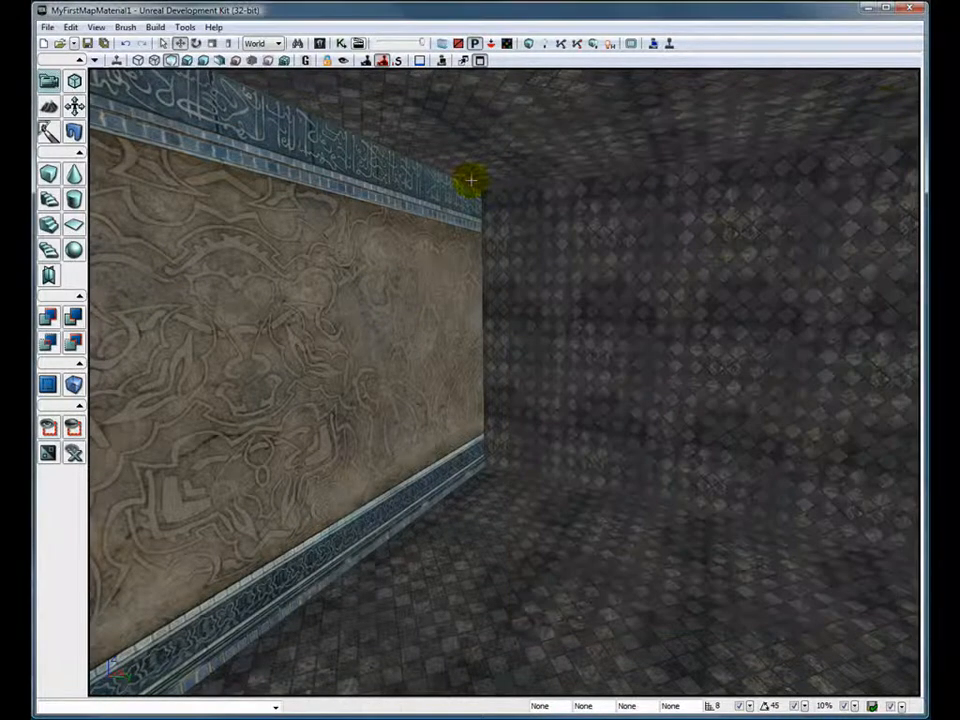
# Apply the M_NEC_Walls_BSP_Ceramic2 material to the three remaining inner walls.
pyautogui.click(318, 43)
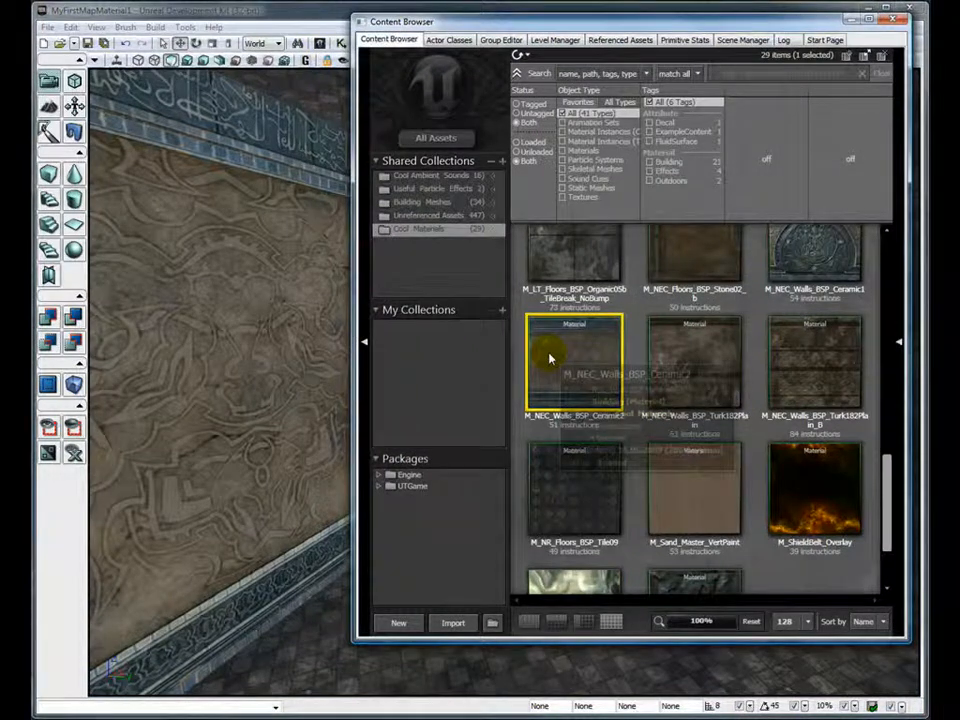
pyautogui.moveTo(551, 28); pyautogui.dragTo(884, 30)
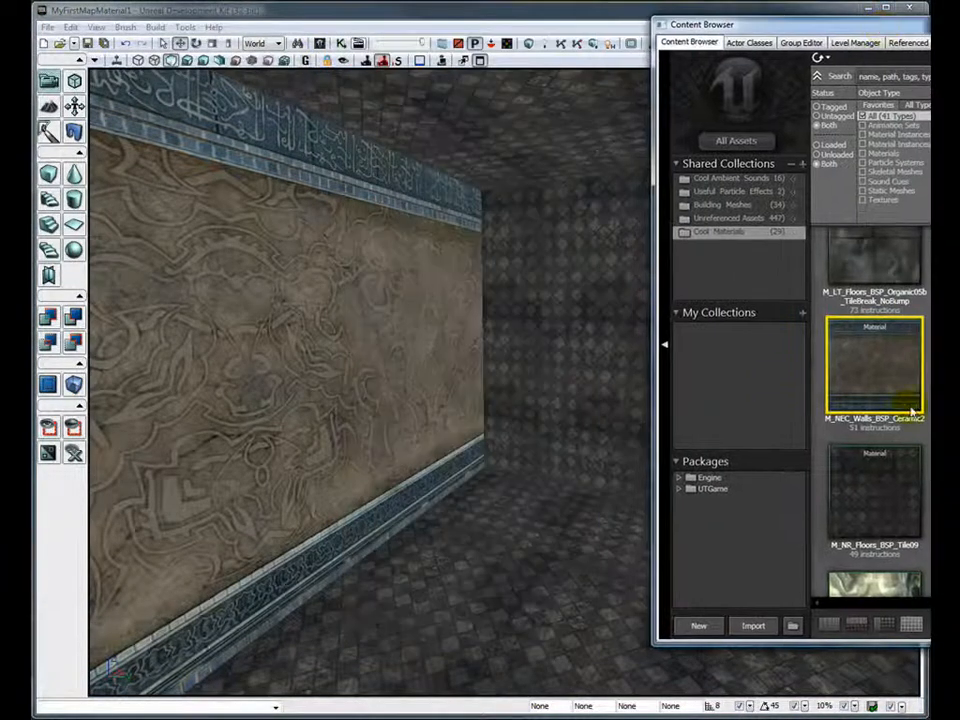
pyautogui.moveTo(862, 367); pyautogui.dragTo(575, 346)
pyautogui.moveTo(368, 370); pyautogui.dragTo(630, 380, button='right')
pyautogui.moveTo(881, 364); pyautogui.dragTo(512, 351)
pyautogui.moveTo(222, 392); pyautogui.dragTo(452, 438, button='right')
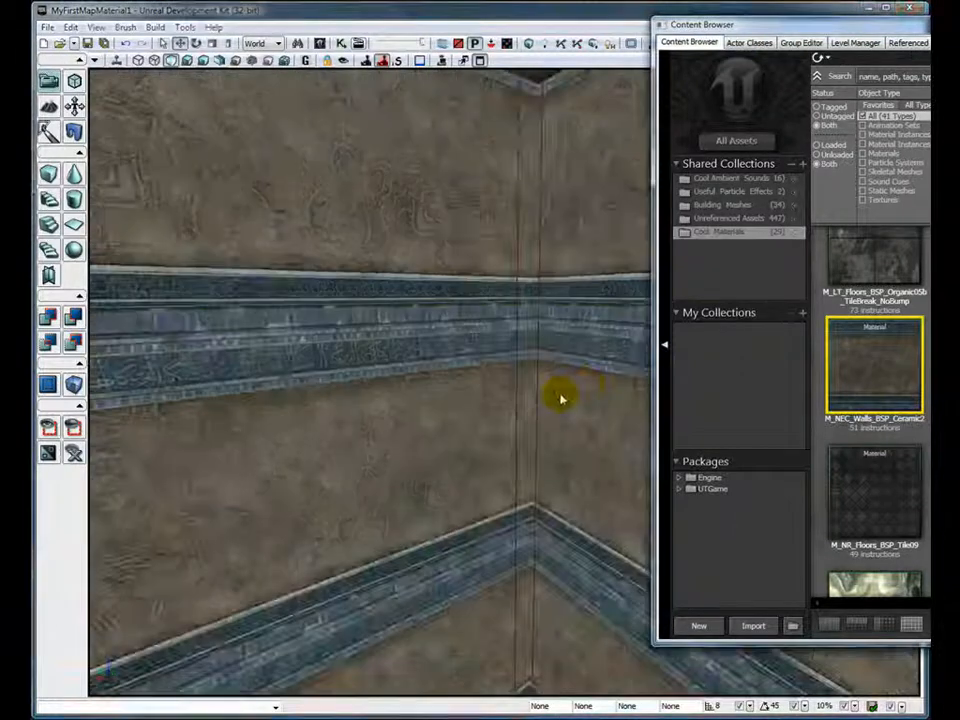
# Select the three newly textured walls and apply a simple scaling of 3 through their surface properties.
pyautogui.moveTo(561, 396)
pyautogui.mouseDown(button='right')
pyautogui.moveTo(150, 421)
pyautogui.moveTo(92, 413)
pyautogui.moveTo(594, 332)
pyautogui.mouseUp(button='right')
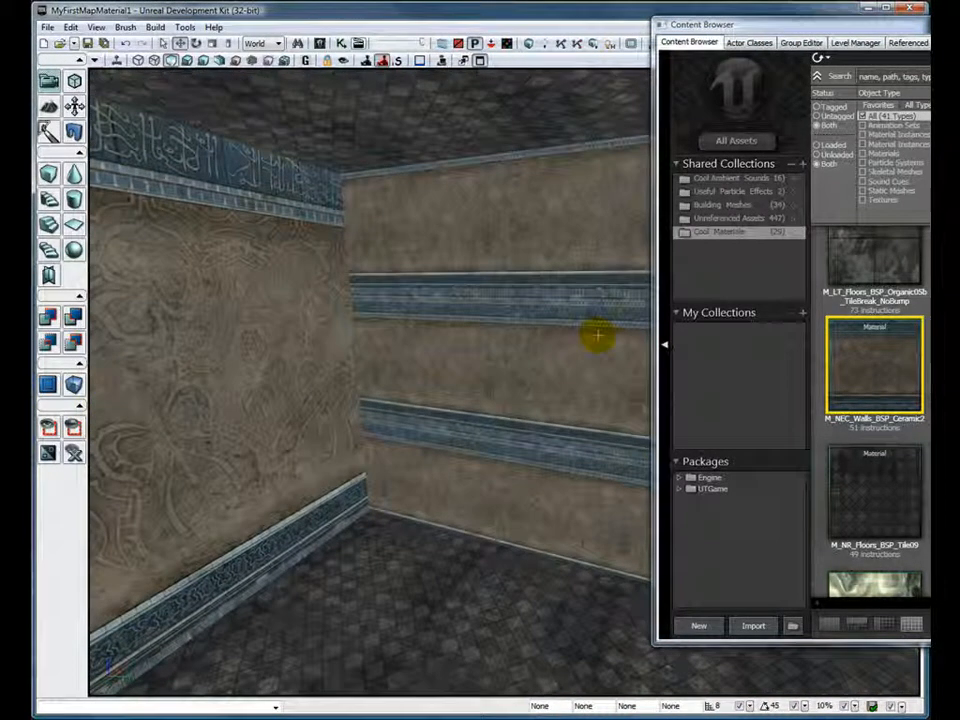
pyautogui.click(495, 362)
pyautogui.moveTo(495, 362)
pyautogui.mouseDown(button='right')
pyautogui.moveTo(525, 375)
pyautogui.moveTo(707, 390)
pyautogui.mouseUp(button='right')
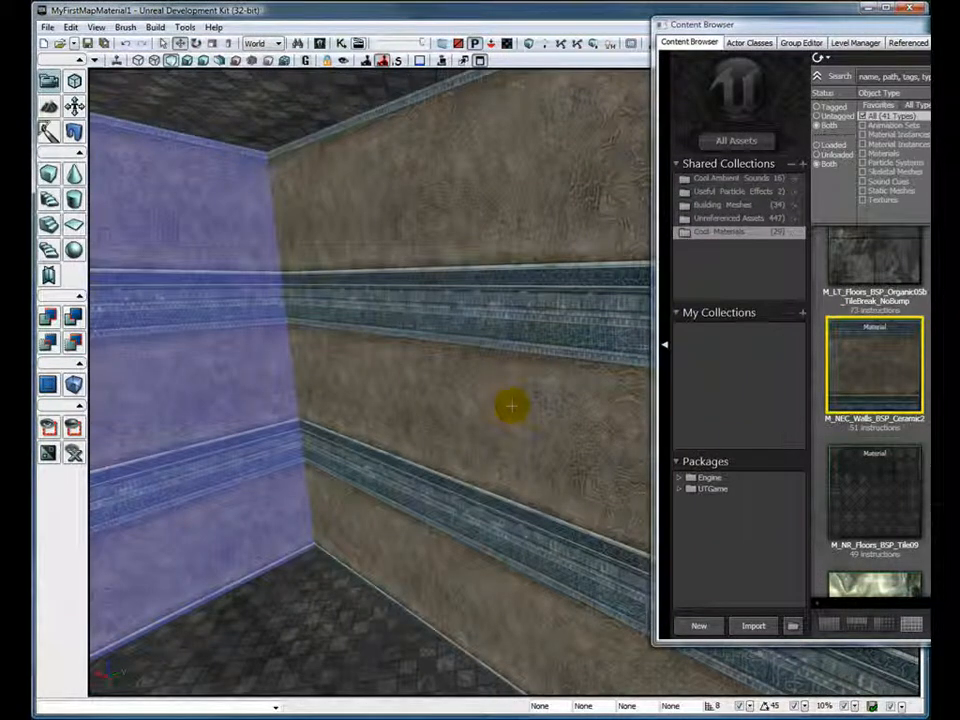
pyautogui.keyDown('ctrl'); pyautogui.click(511, 405); pyautogui.keyUp('ctrl')
pyautogui.moveTo(508, 405); pyautogui.dragTo(240, 183)
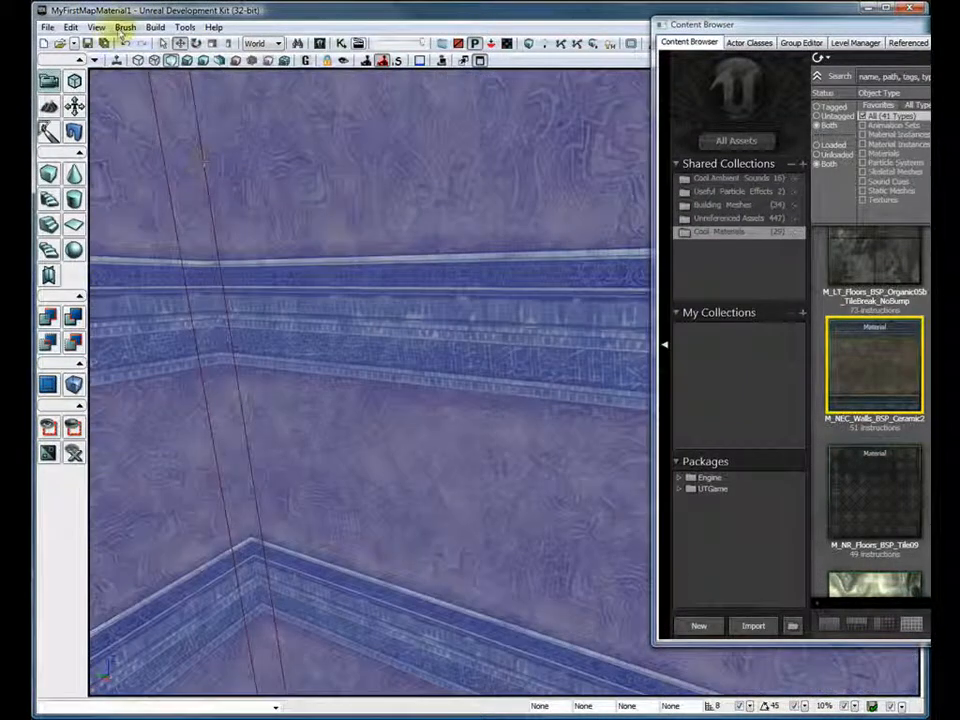
pyautogui.press('F5')
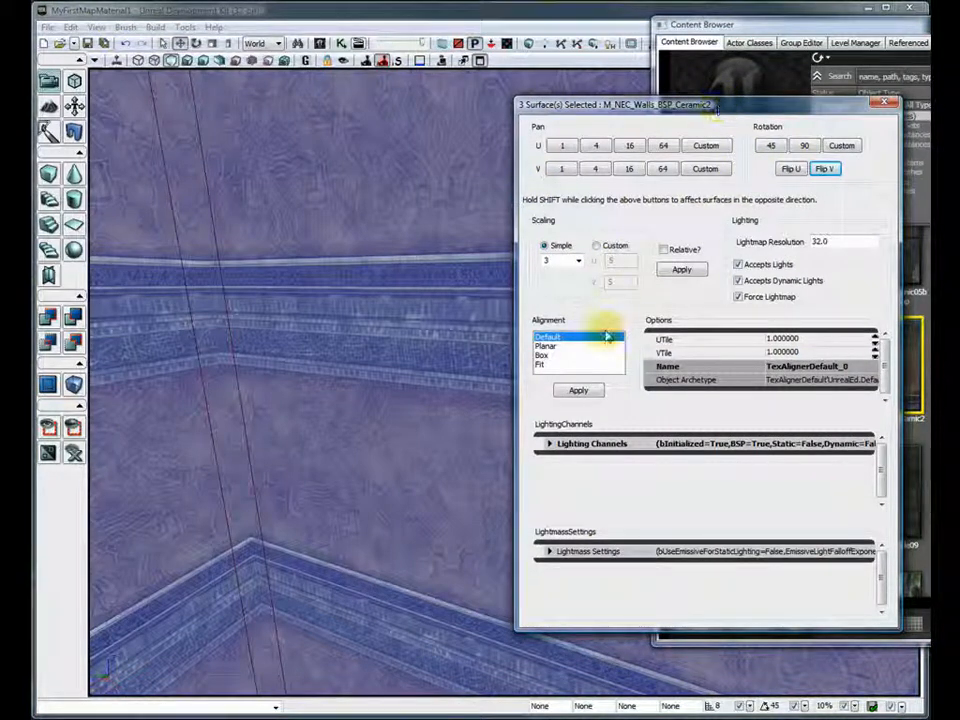
pyautogui.click(679, 272)
pyautogui.click(340, 357)
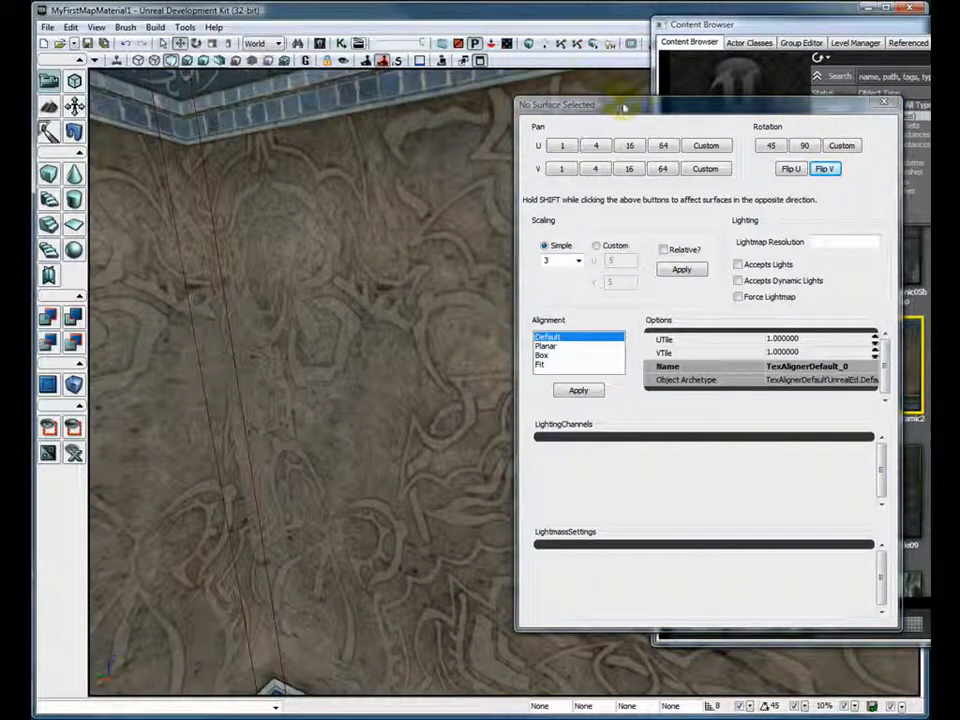
pyautogui.click(882, 106)
# Apply the M_LT_Floors_BSP_Organic05b material to the room's ceiling.
pyautogui.moveTo(345, 350); pyautogui.dragTo(199, 405)
pyautogui.moveTo(199, 405); pyautogui.dragTo(274, 399, button='right')
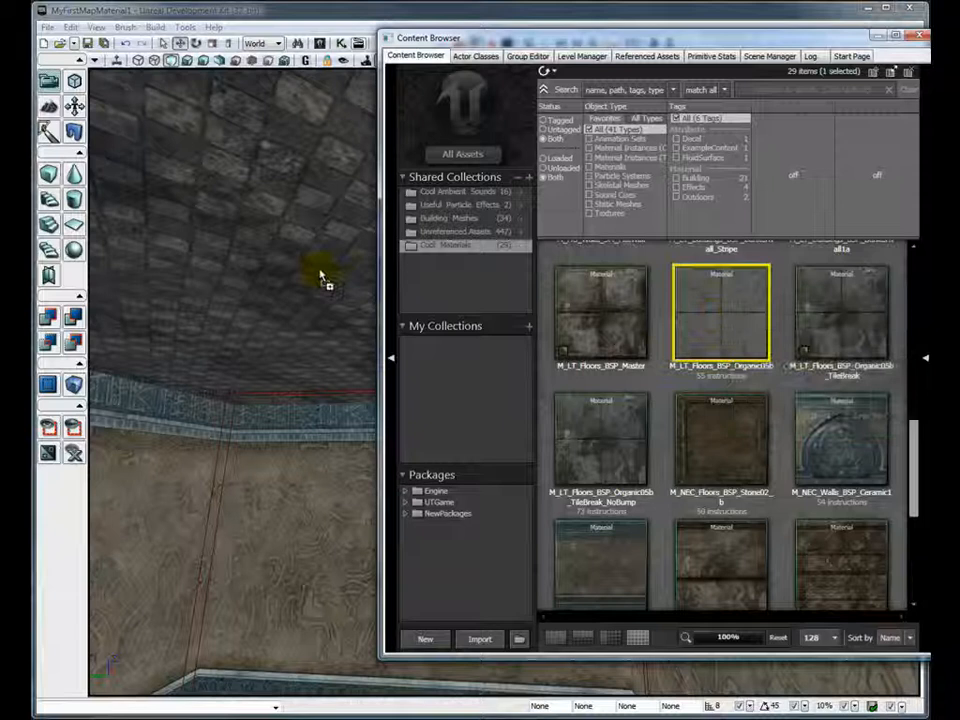
pyautogui.click(320, 275)
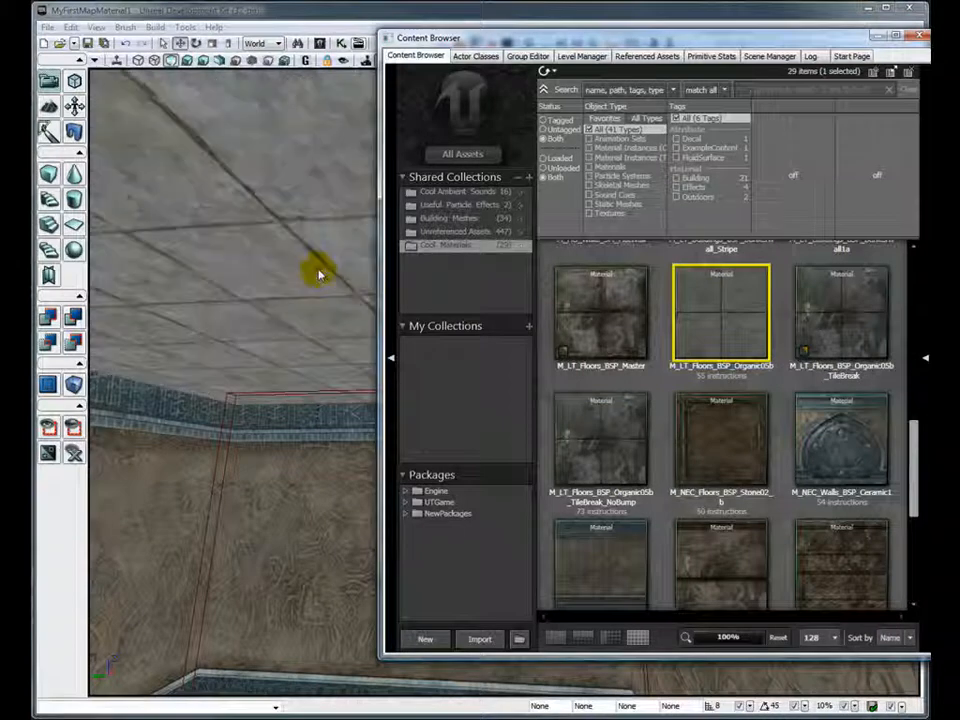
pyautogui.moveTo(852, 36); pyautogui.dragTo(757, 40)
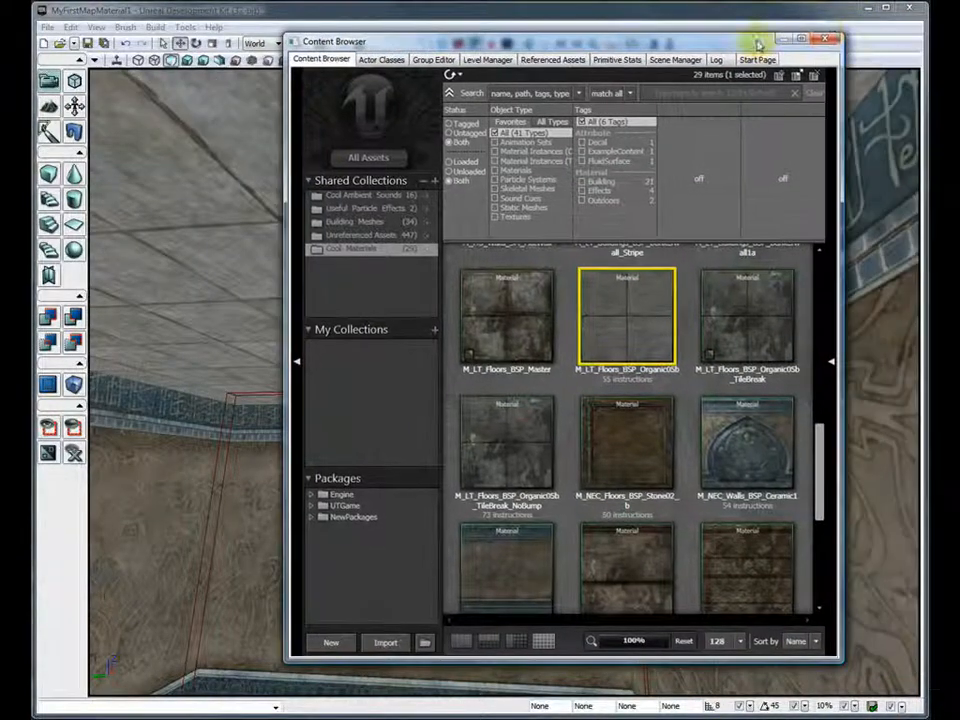
# Set the ceiling material's simple scaling to 0.5, apply it and close the surface properties.
pyautogui.click(828, 40)
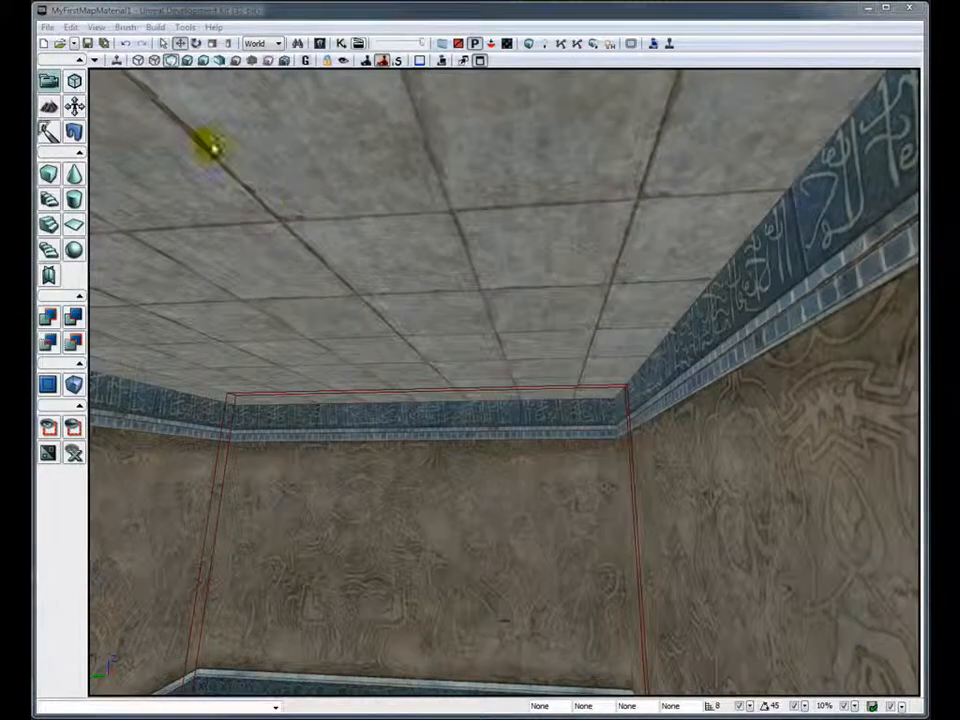
pyautogui.click(96, 27)
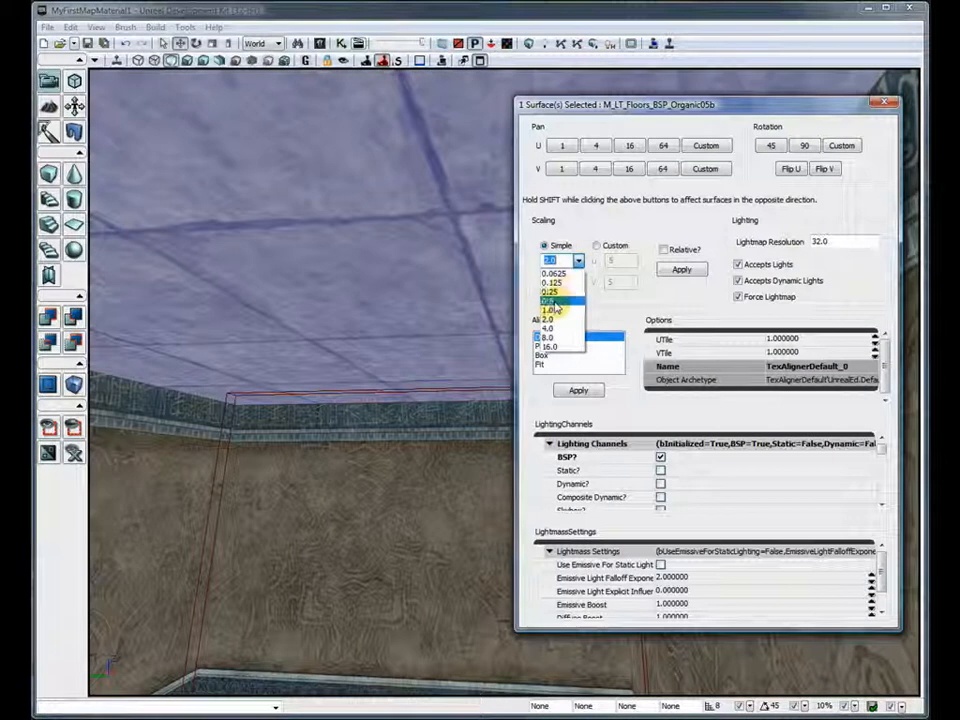
pyautogui.click(570, 296)
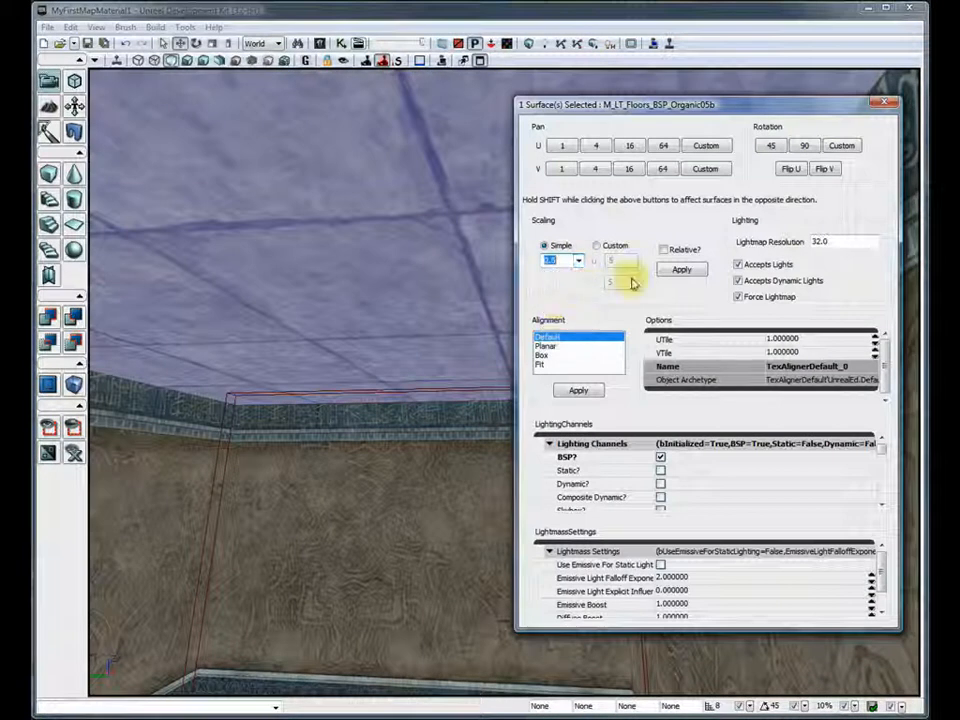
pyautogui.click(670, 273)
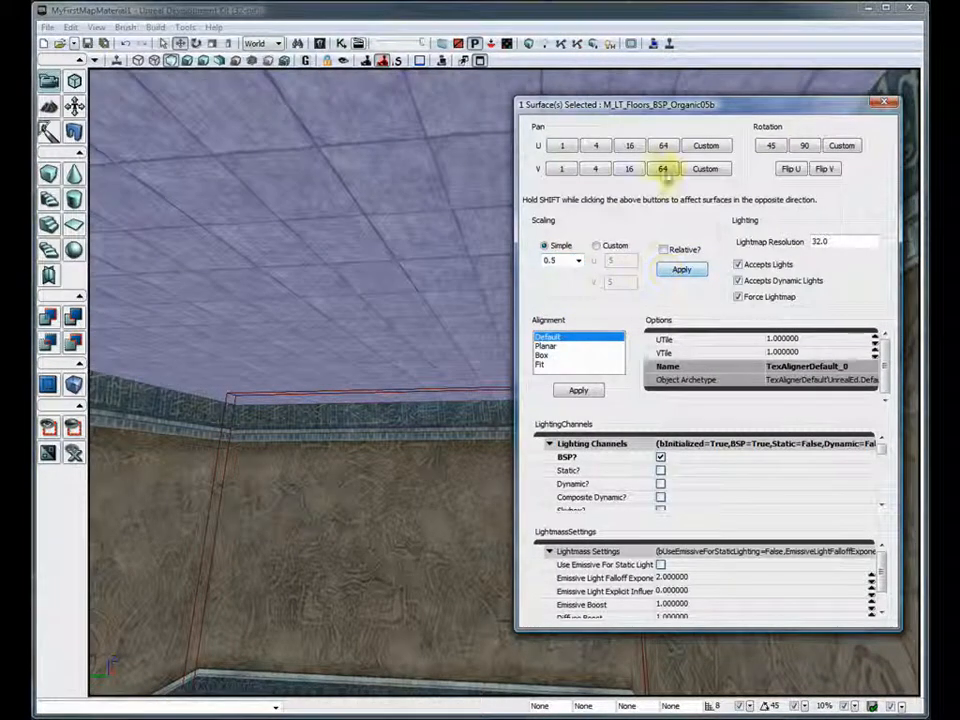
pyautogui.moveTo(688, 107); pyautogui.dragTo(731, 112)
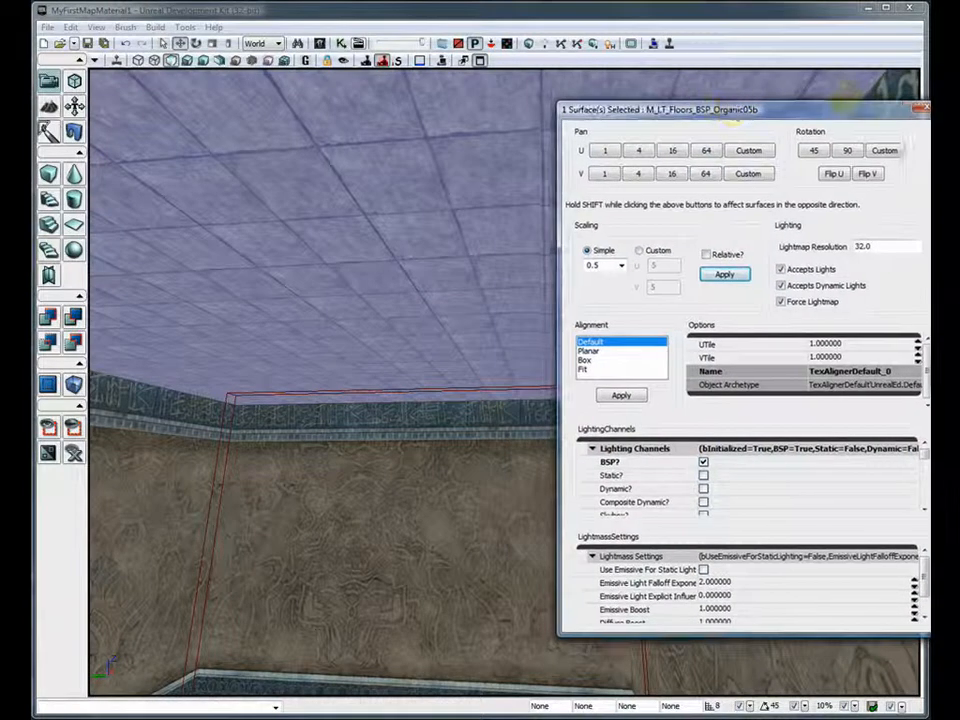
pyautogui.click(918, 108)
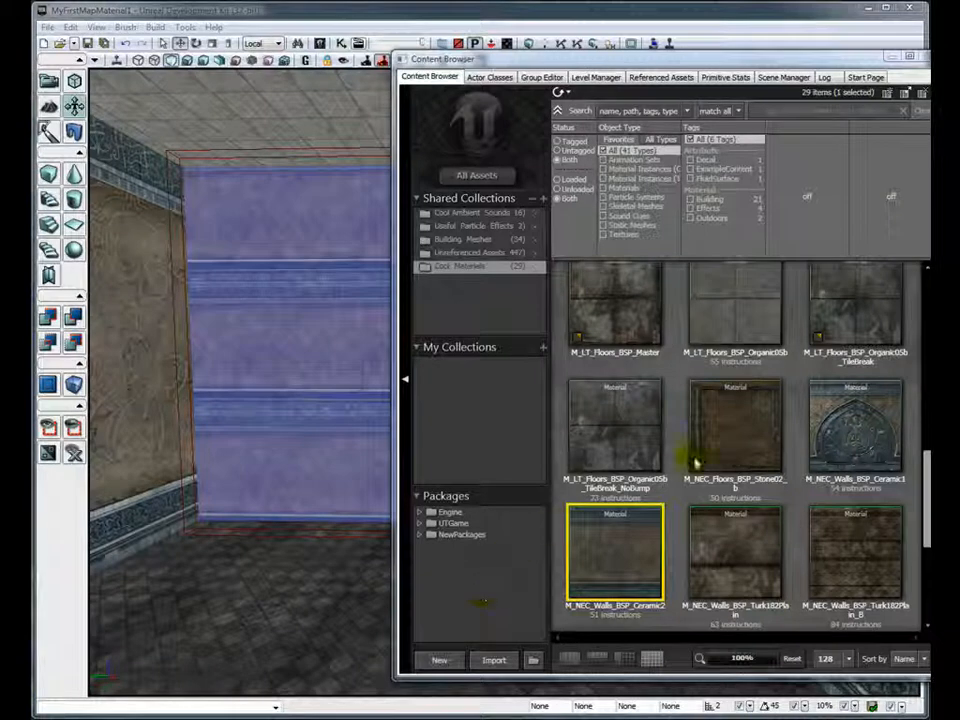
# Apply the M_NEC_Walls_BSP_Ceramic1 material to the end wall and apply a custom scaling of U 3.5 and V 3.0.
pyautogui.click(855, 422)
pyautogui.moveTo(555, 441); pyautogui.dragTo(318, 344)
pyautogui.press('F5')
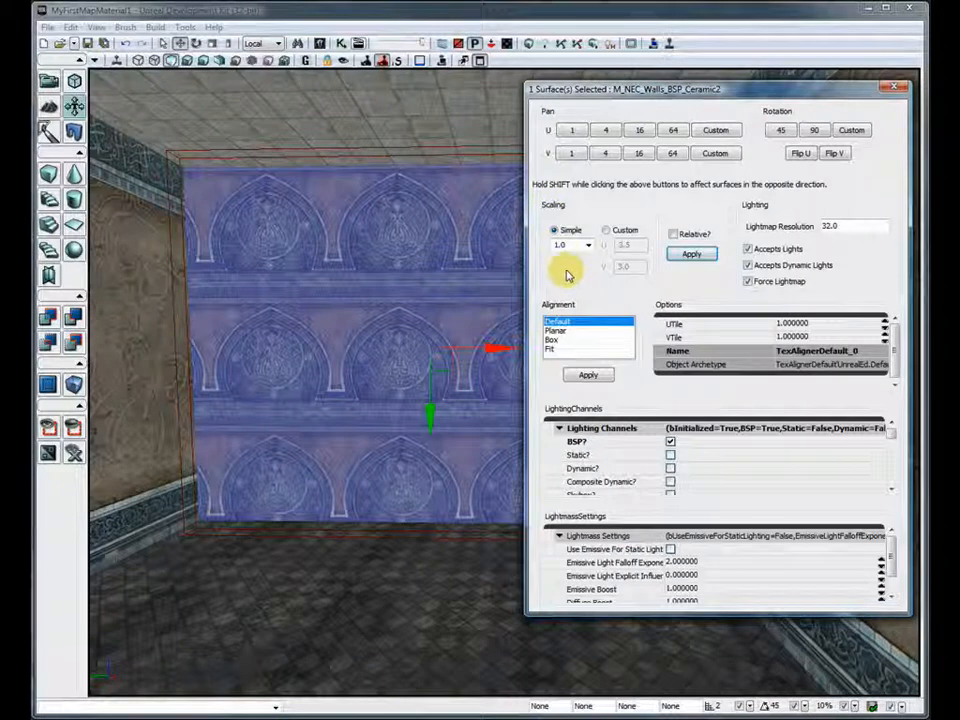
pyautogui.click(610, 231)
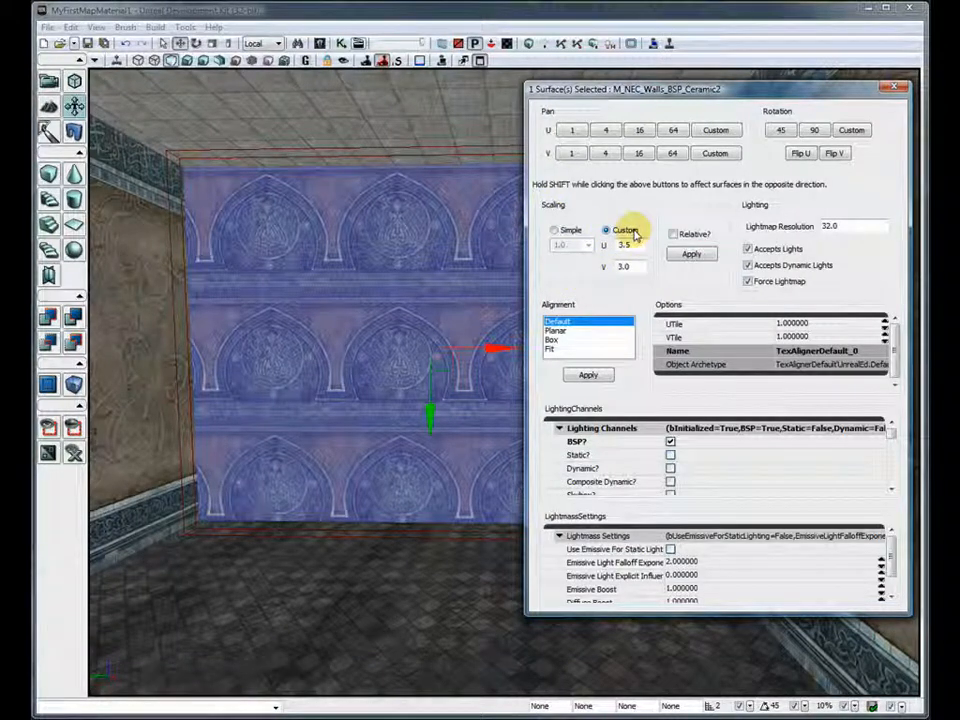
pyautogui.click(630, 246)
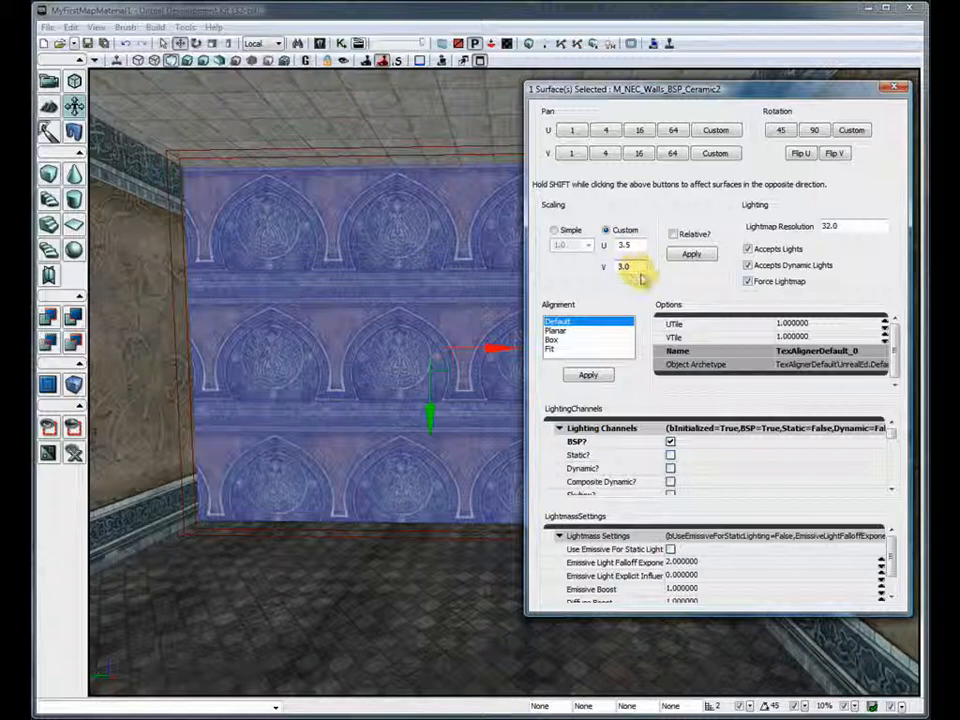
pyautogui.click(692, 255)
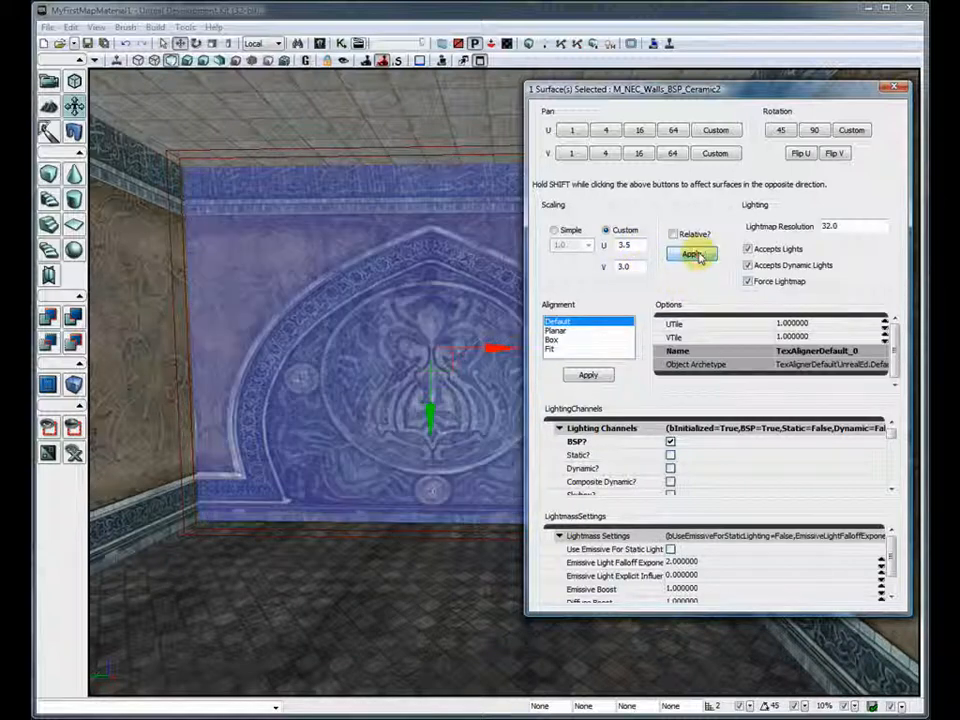
pyautogui.moveTo(658, 91); pyautogui.dragTo(843, 99)
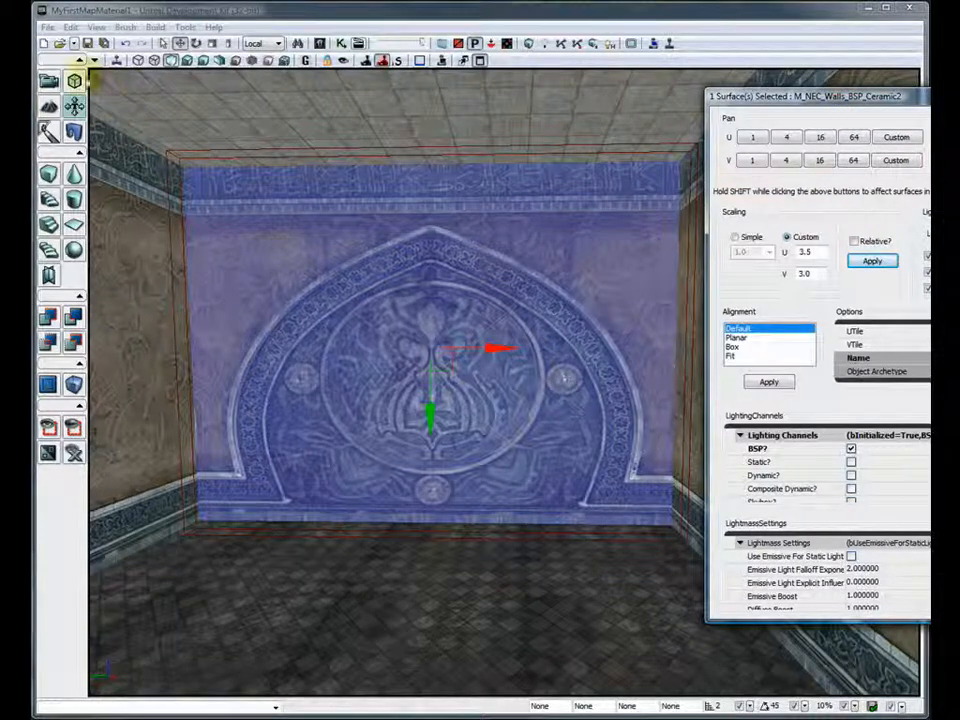
# Shift the end wall's arch texture sideways and vertically in Texture Alignment Mode.
pyautogui.click(75, 106)
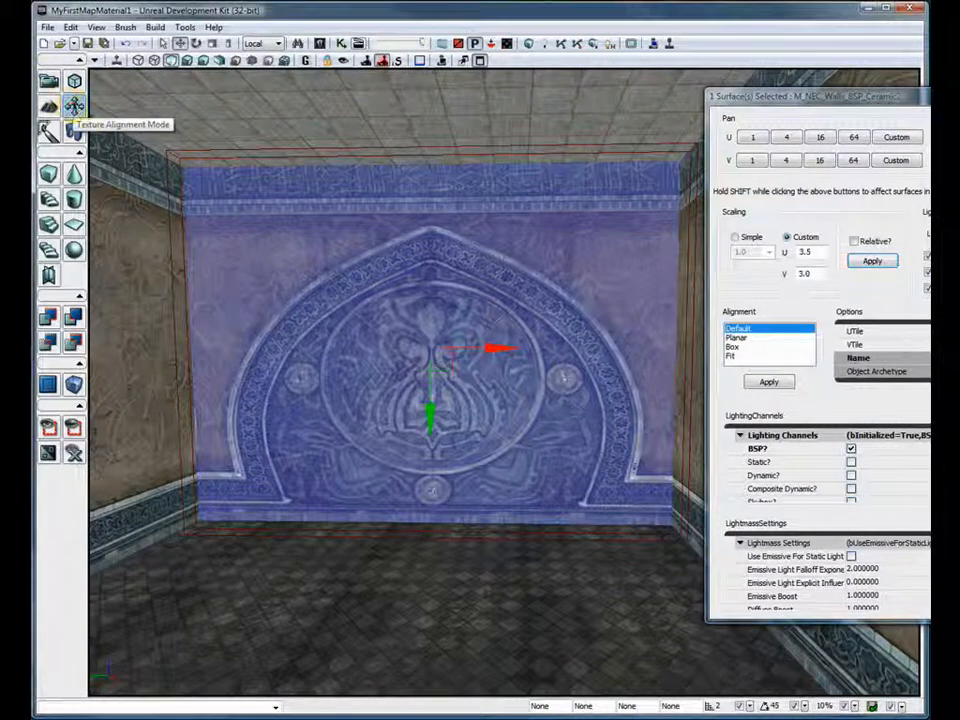
pyautogui.moveTo(504, 352); pyautogui.dragTo(422, 351)
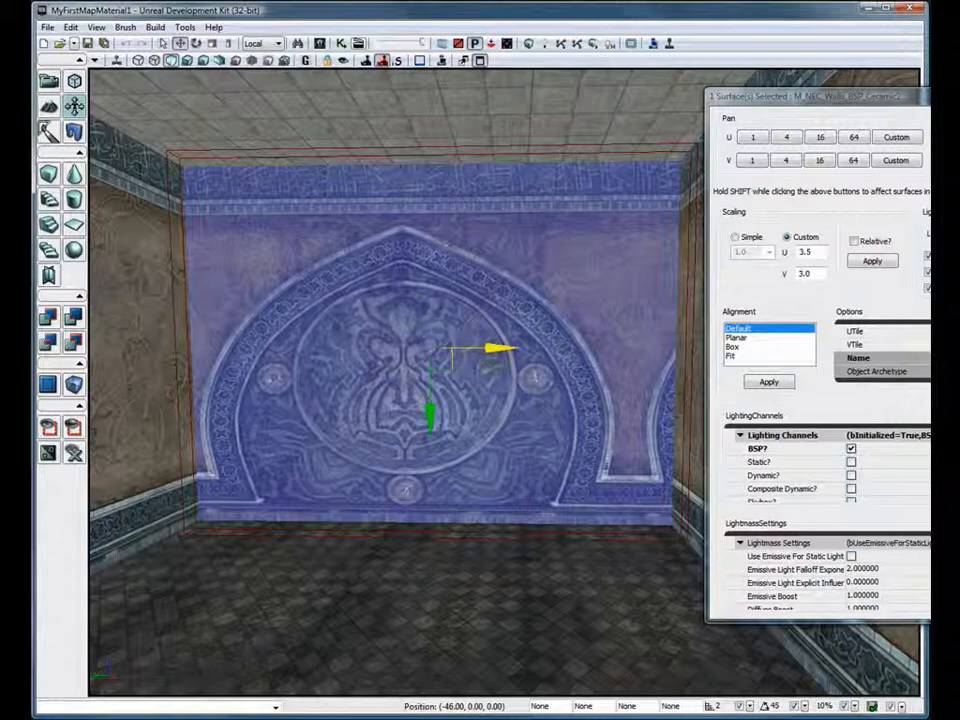
pyautogui.moveTo(431, 412)
pyautogui.mouseDown()
pyautogui.moveTo(431, 352)
pyautogui.moveTo(431, 396)
pyautogui.mouseUp()
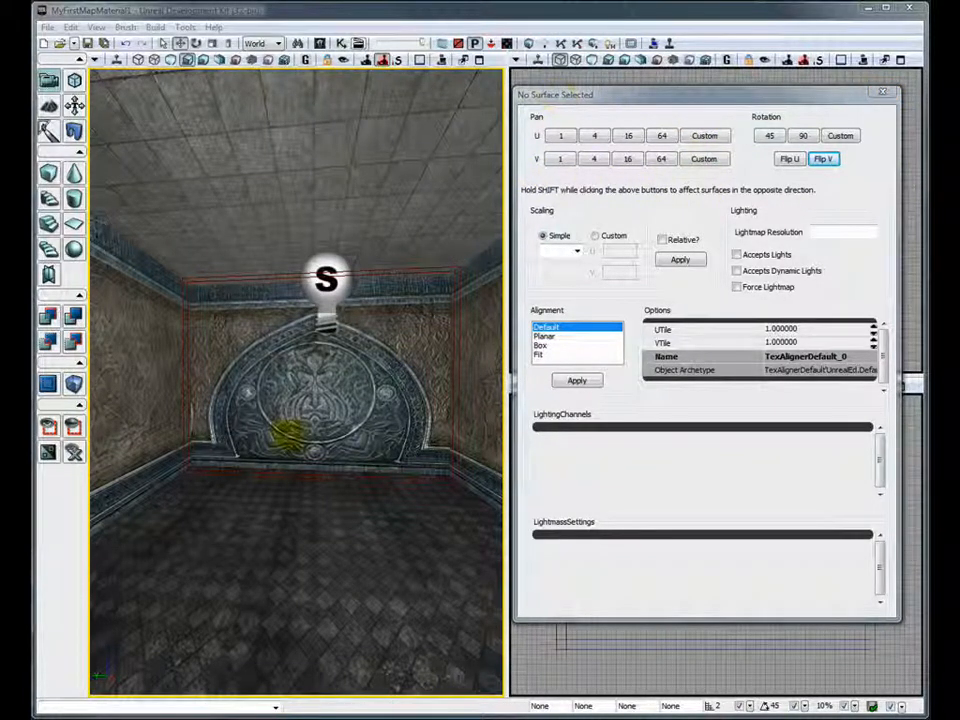
# Select the arched end wall, try flipping its texture in U and V, and restore its upright orientation.
pyautogui.click(219, 326)
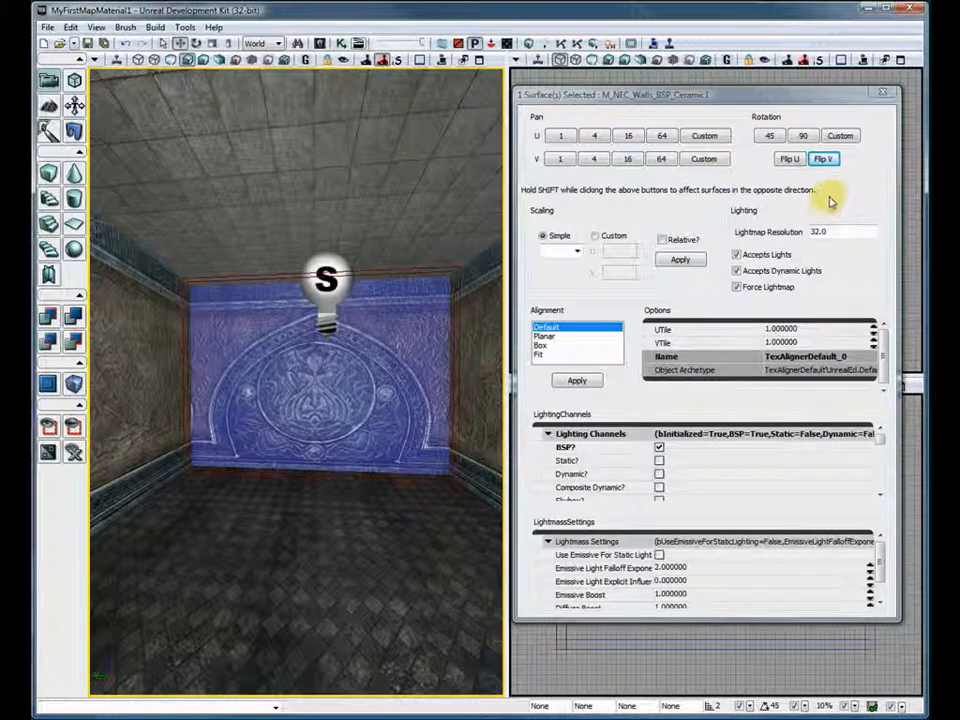
pyautogui.click(823, 162)
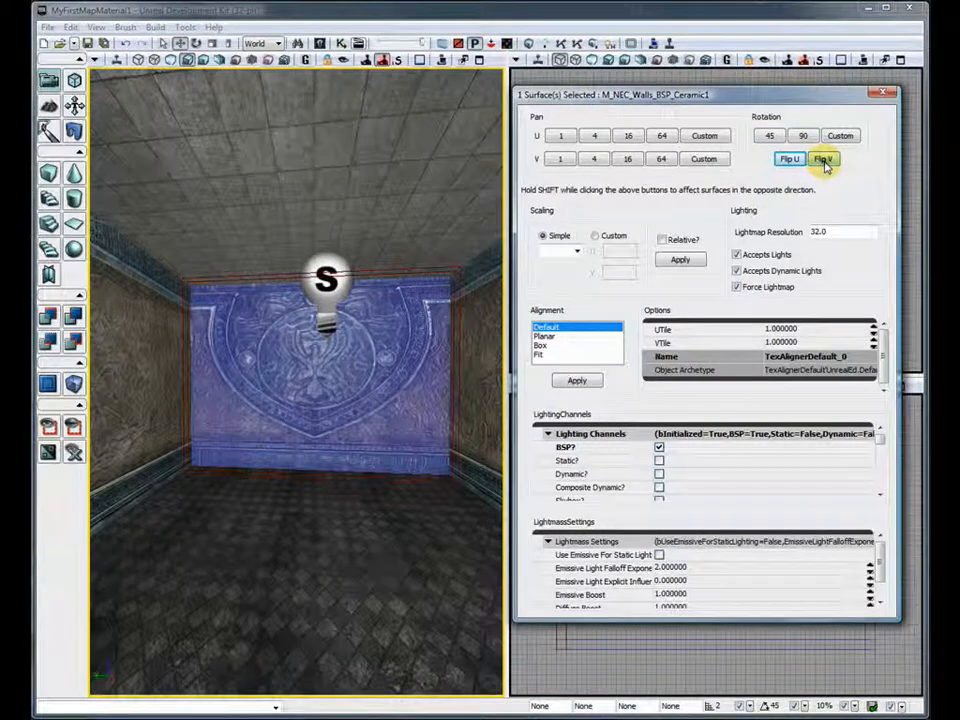
pyautogui.click(824, 161)
pyautogui.click(787, 160)
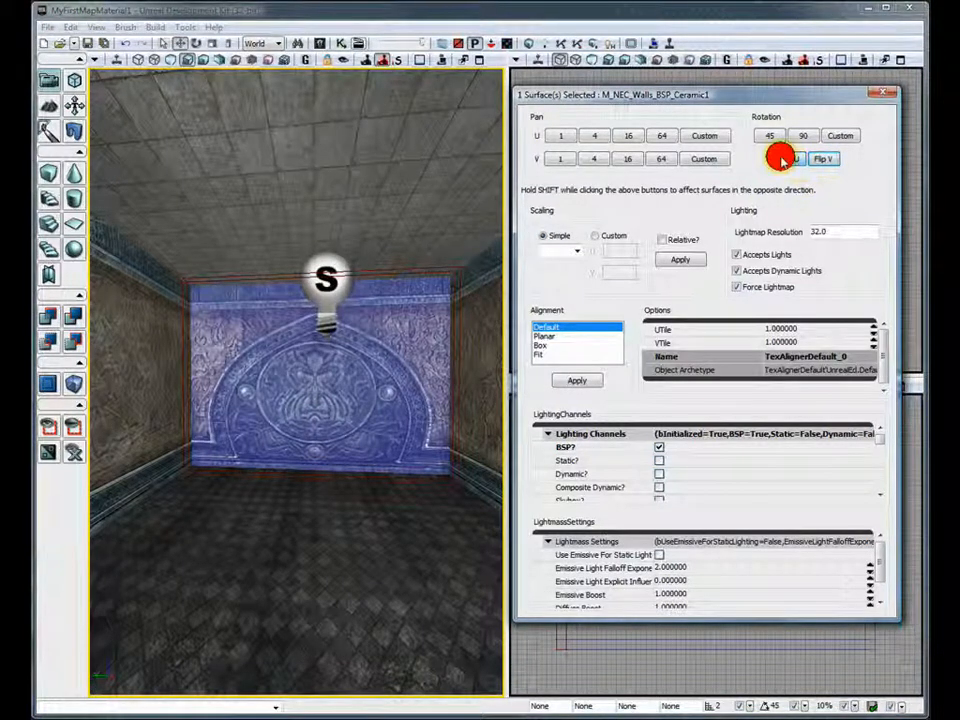
pyautogui.click(786, 161)
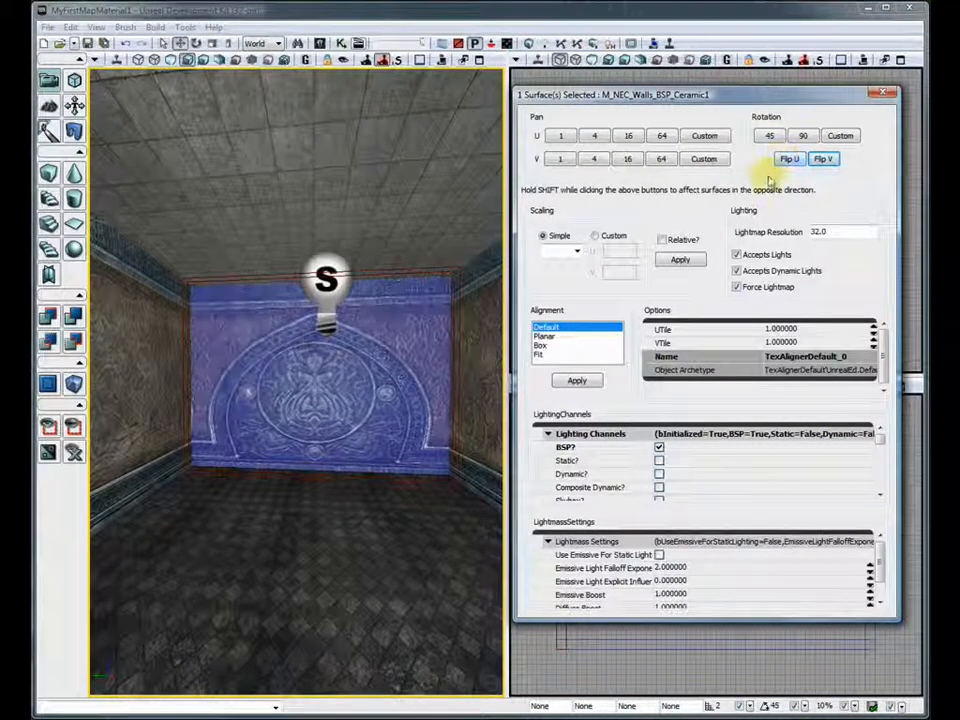
# Pan the end wall's texture in steps of 64 along U and V until the arch is centred again.
pyautogui.click(660, 158)
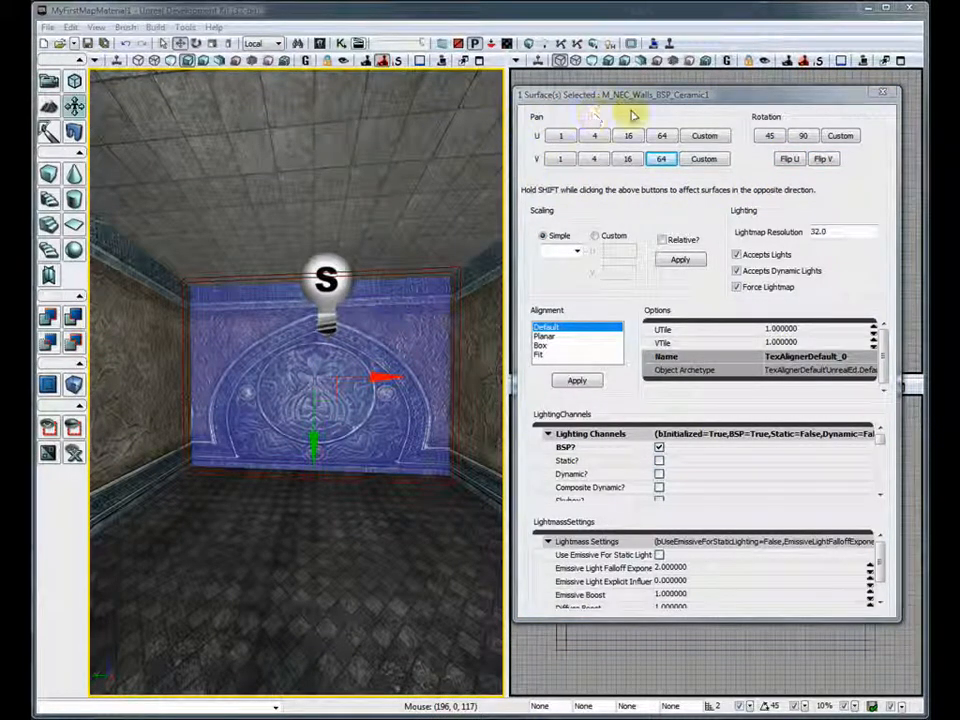
pyautogui.click(662, 137)
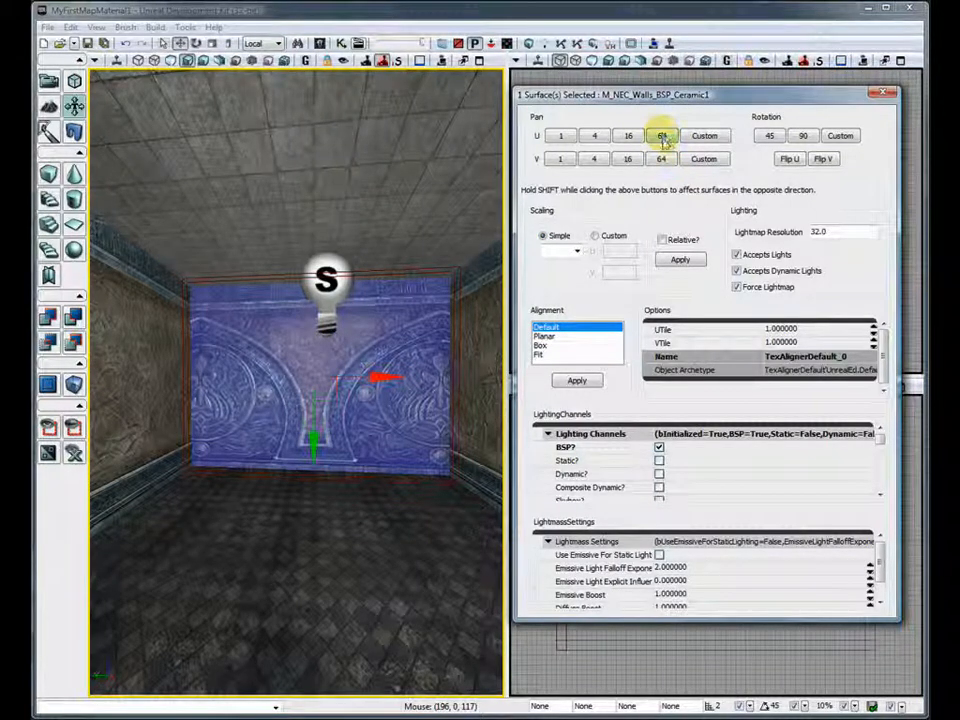
pyautogui.click(661, 160)
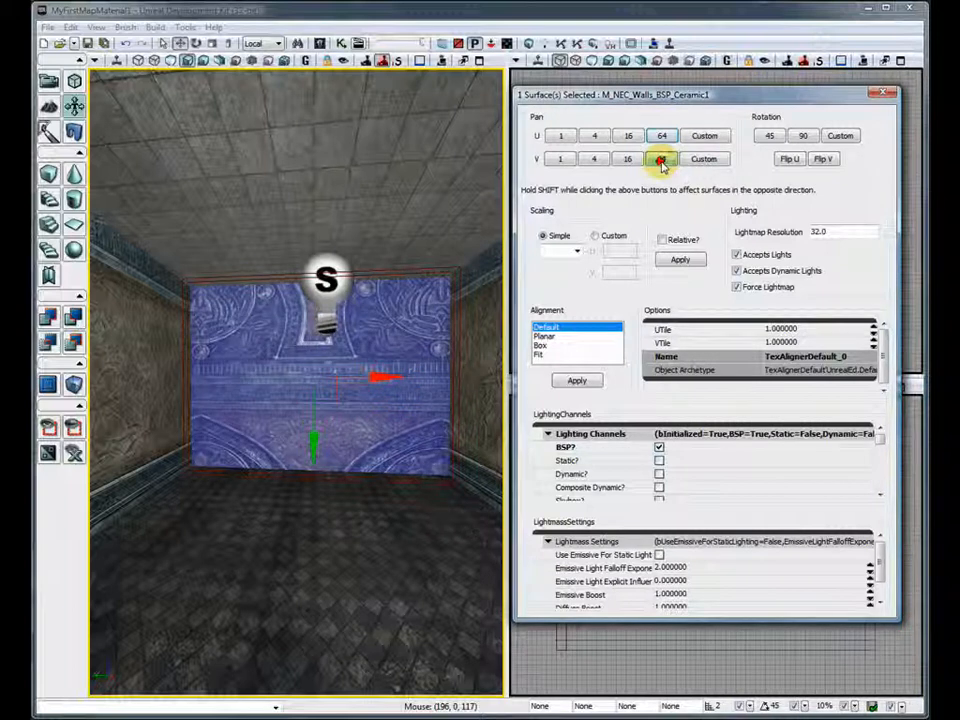
pyautogui.click(661, 160)
pyautogui.click(661, 160)
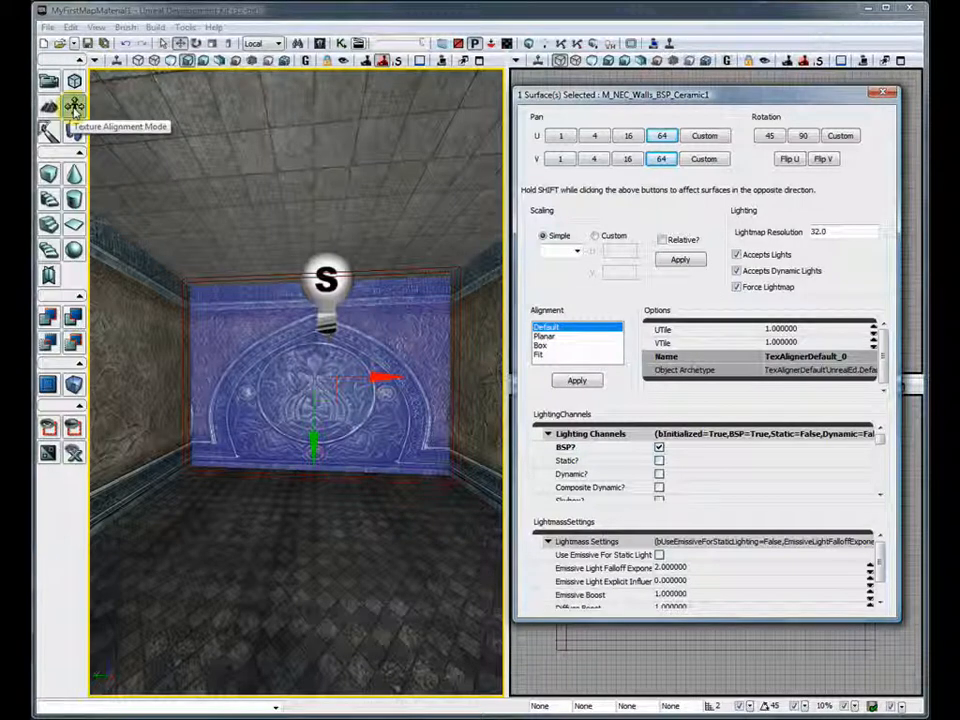
# Try to apply the M_ASC_Floor_BSP_Tile01 material to the room's floor, then close the Content Browser.
pyautogui.click(418, 545)
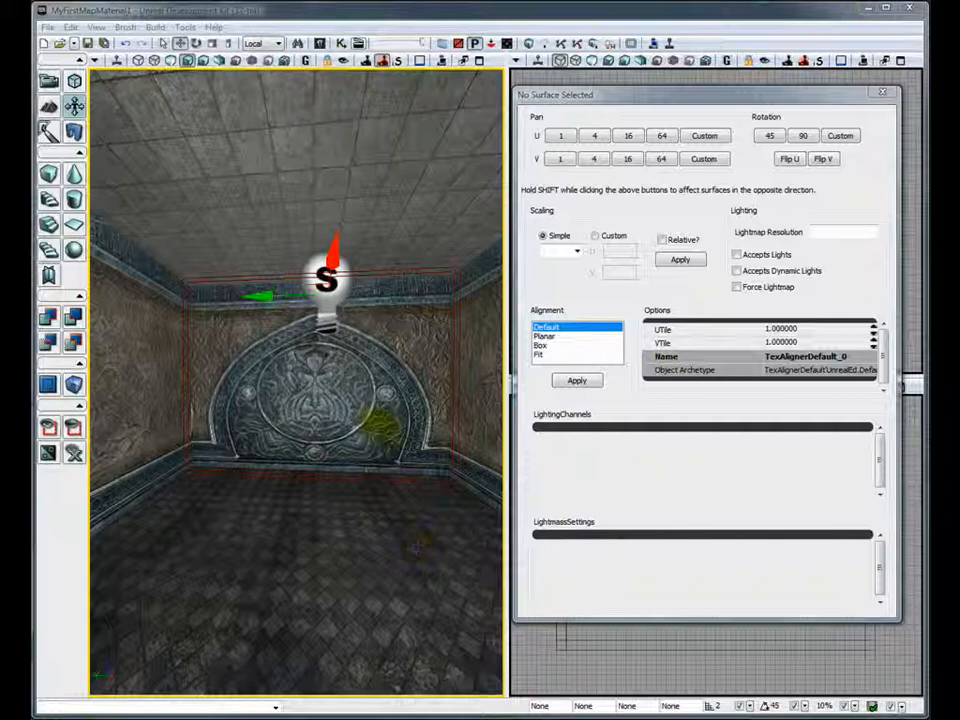
pyautogui.click(318, 43)
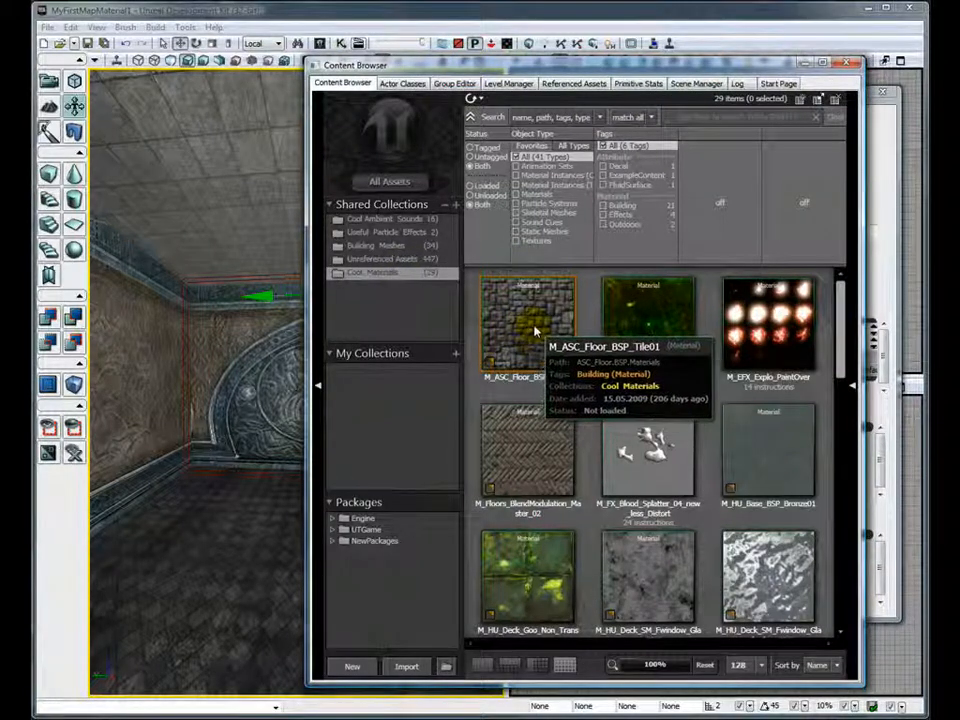
pyautogui.moveTo(535, 332); pyautogui.dragTo(177, 598)
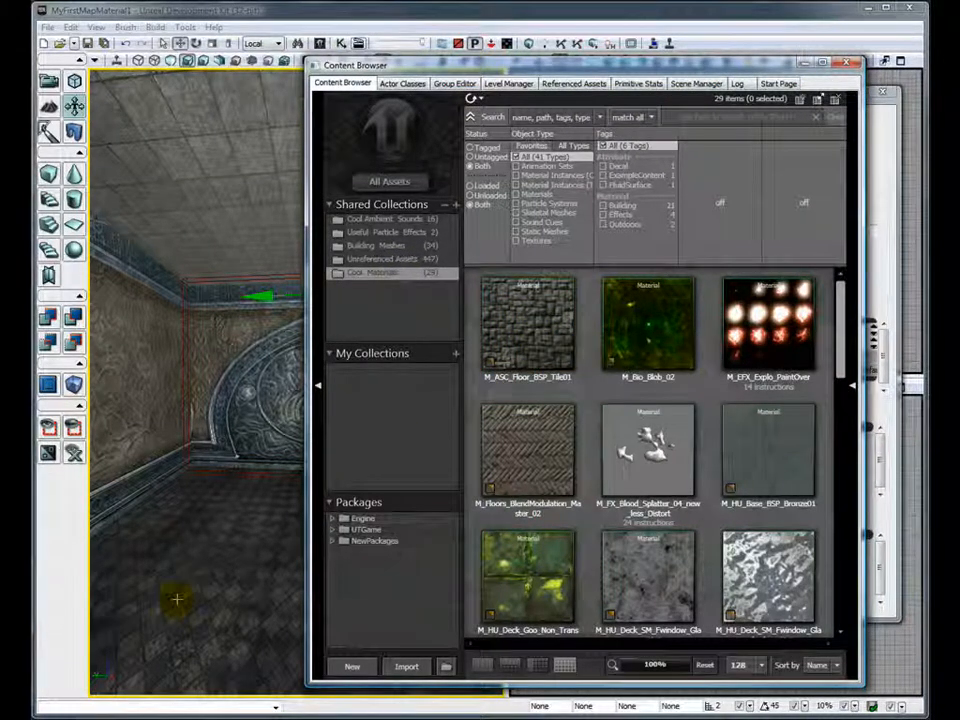
pyautogui.click(845, 62)
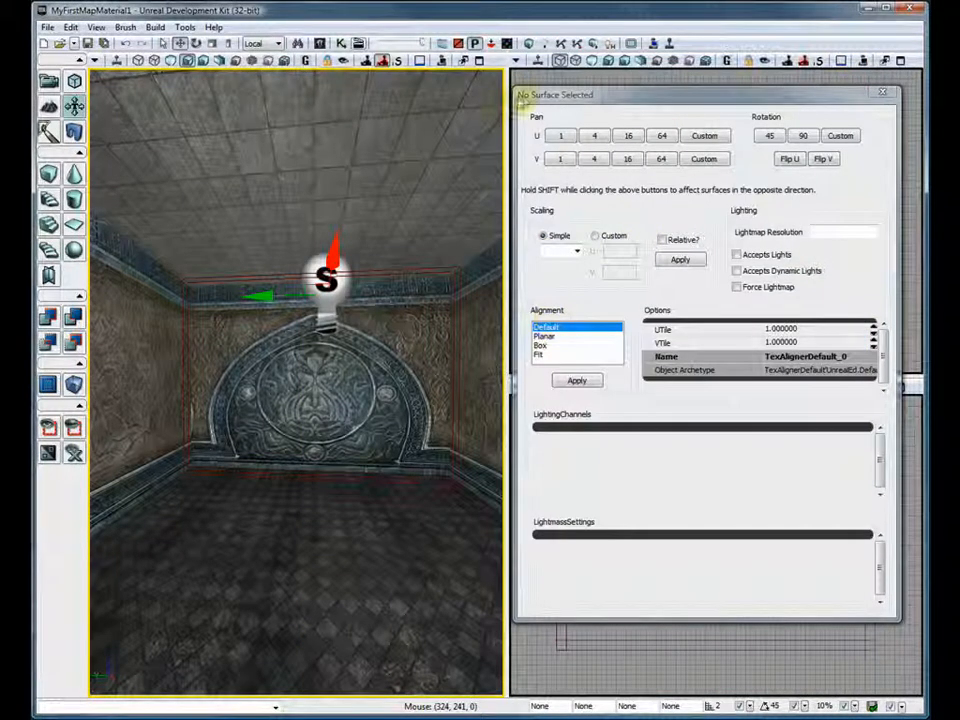